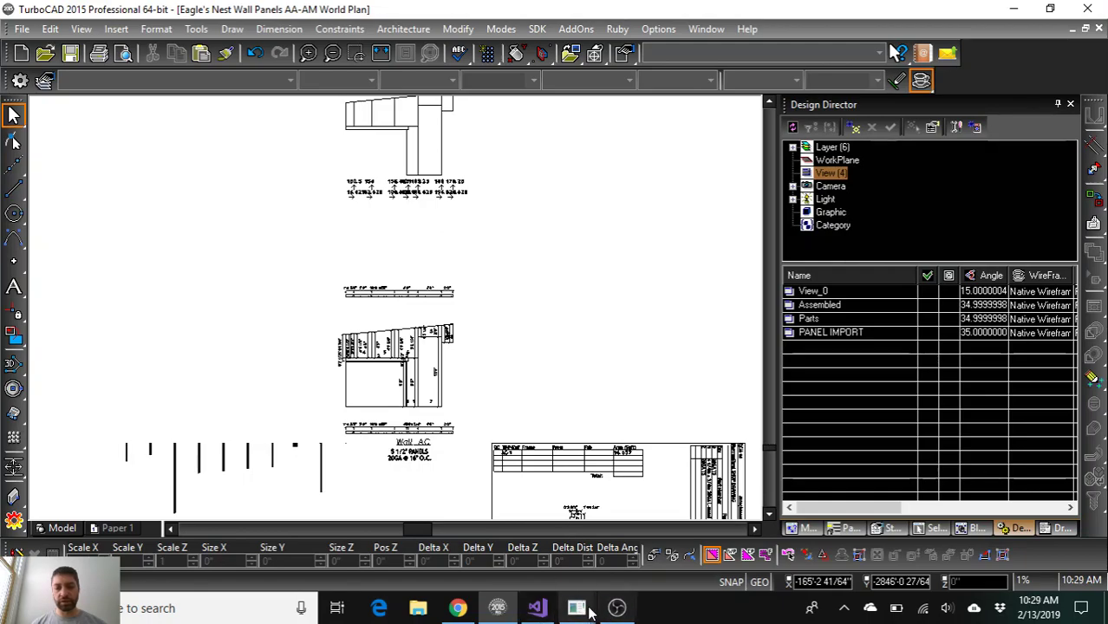
# Step: Switch to the ThermaSteel PDU form to review its PPM update settings, and return to the TurboCAD drawing
pyautogui.moveTo(578, 610)
pyautogui.click(652, 546)
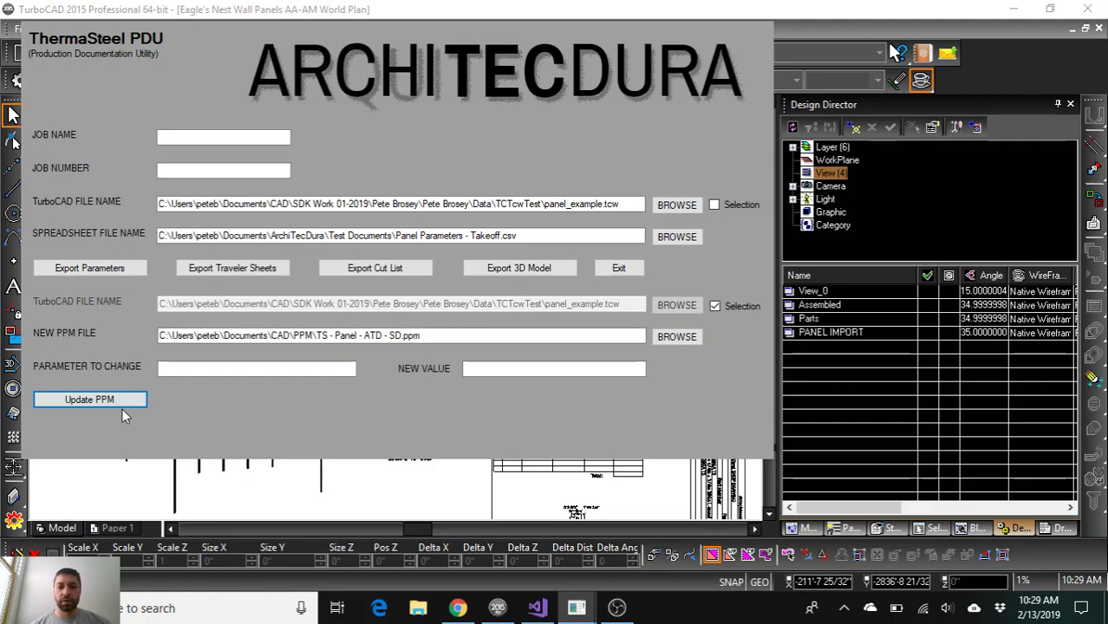
pyautogui.click(368, 496)
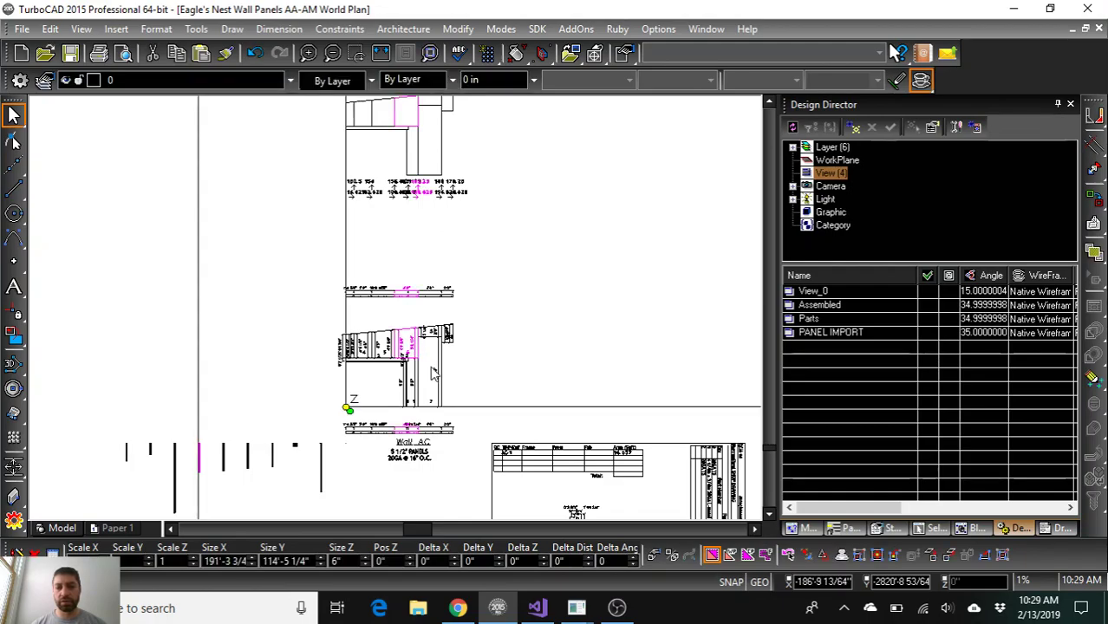
# Step: Examine the symbol parameters of the selected Wall AC panel, from extra steel to studs, laps and notches, and clear the selection
pyautogui.click(932, 528)
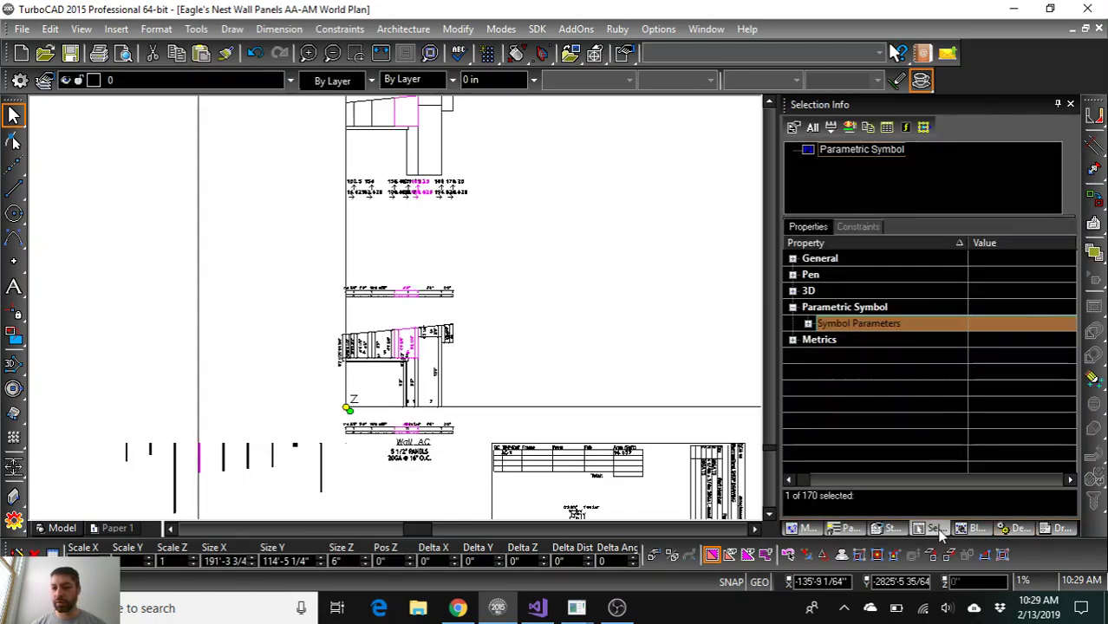
pyautogui.click(808, 324)
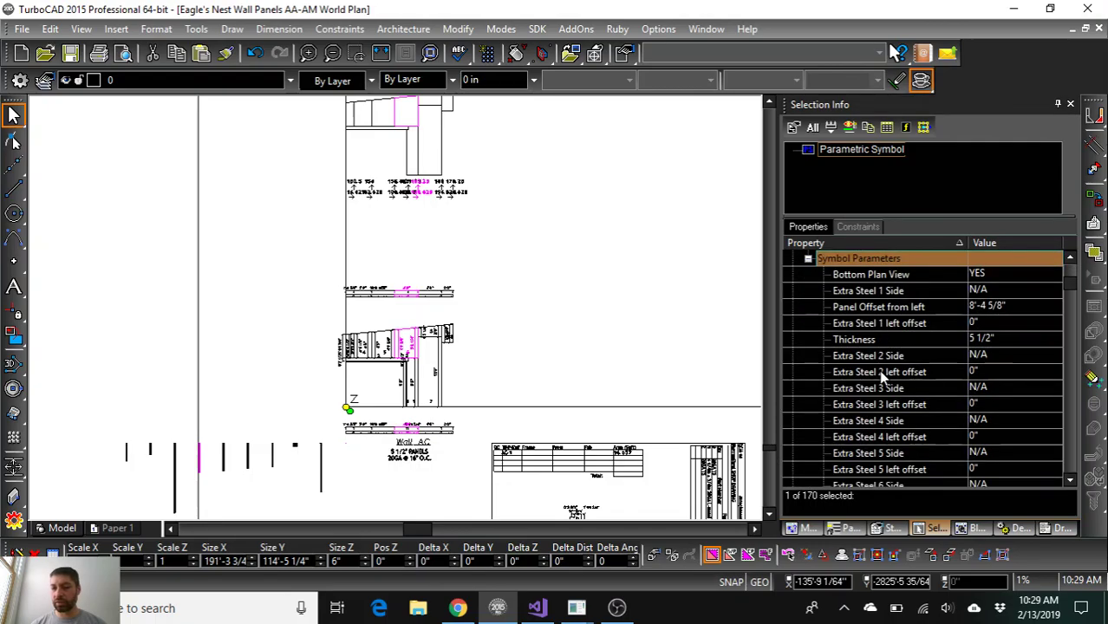
pyautogui.scroll(-5, 882, 378)
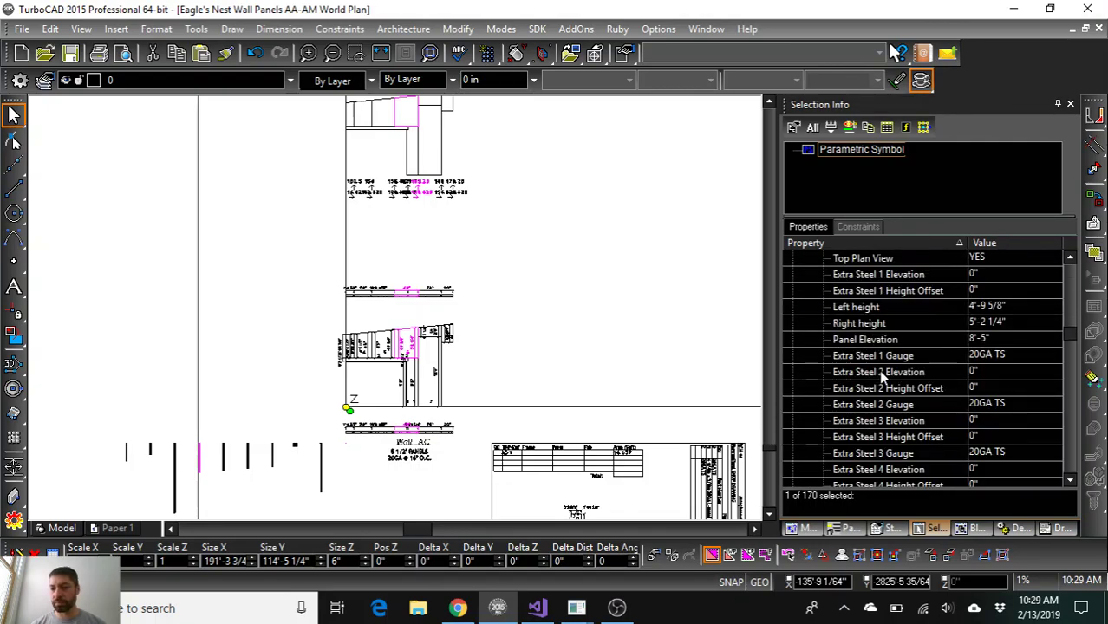
pyautogui.scroll(-4, 880, 375)
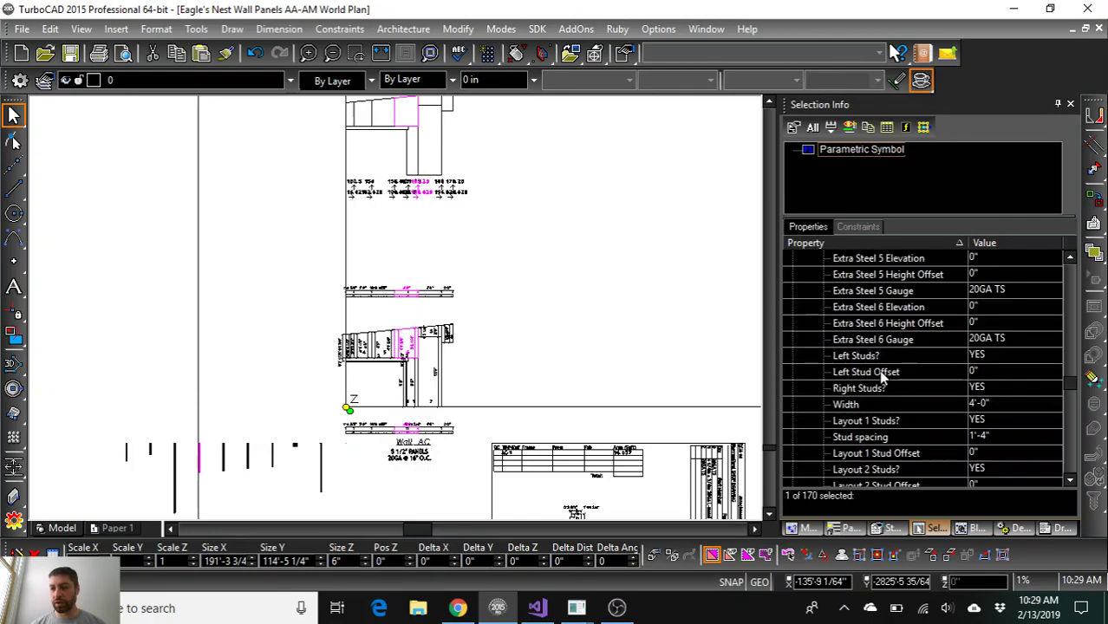
pyautogui.scroll(-1, 882, 374)
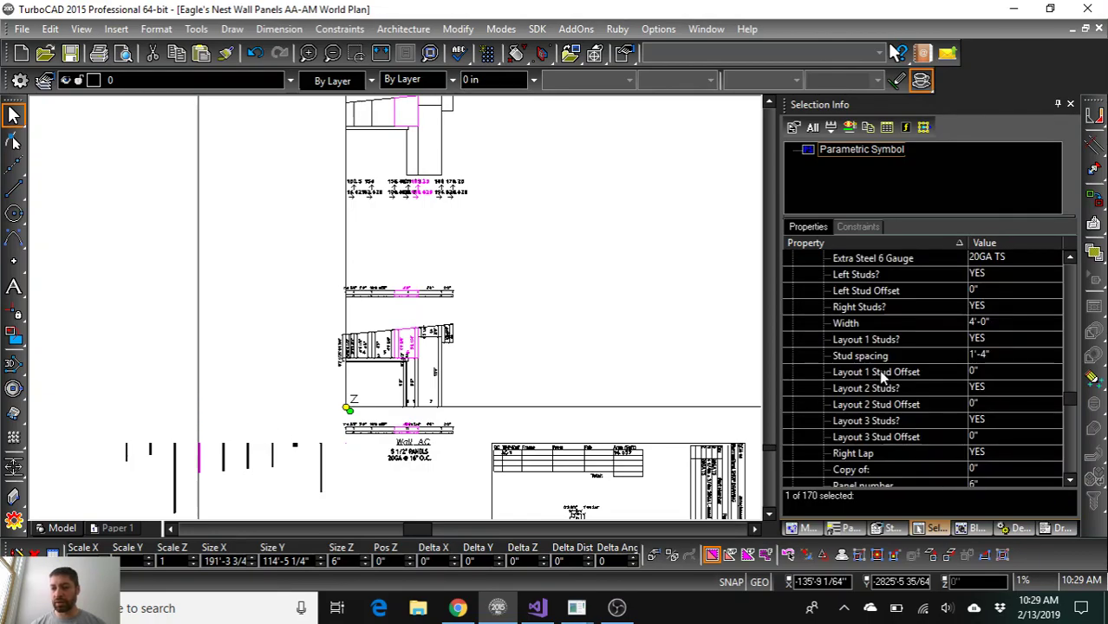
pyautogui.scroll(-1, 882, 374)
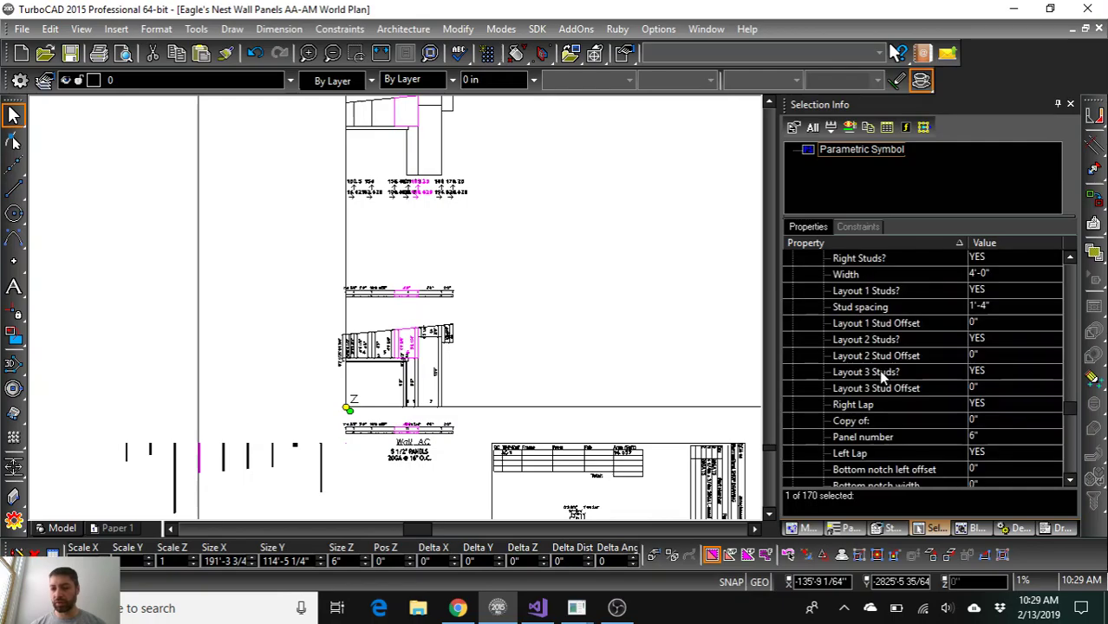
pyautogui.scroll(-1, 883, 375)
pyautogui.scroll(-1, 883, 375)
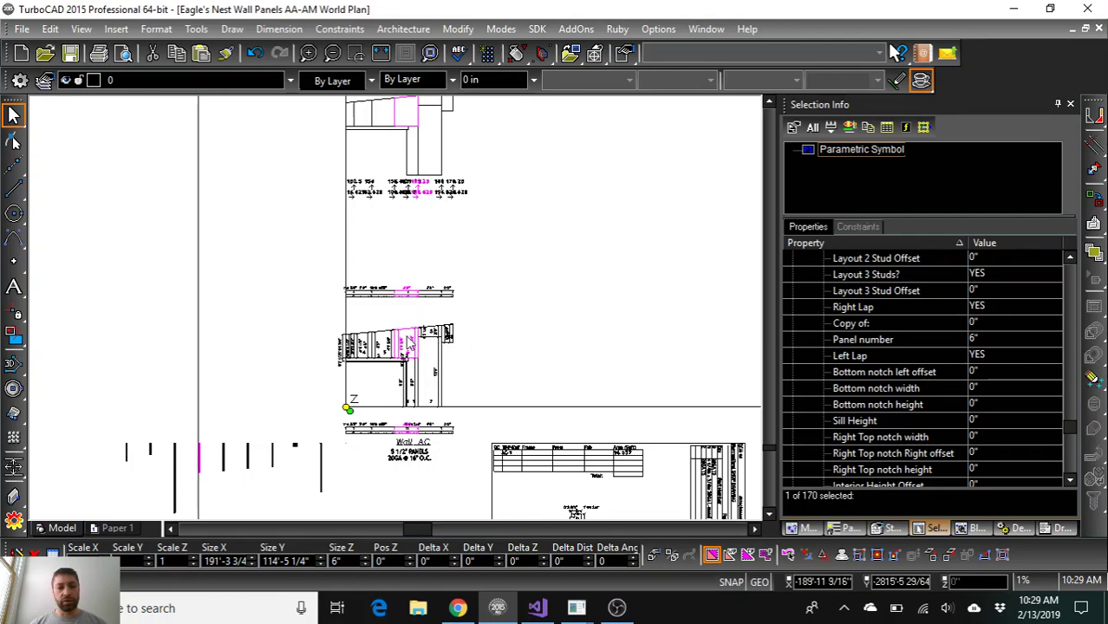
pyautogui.click(130, 326)
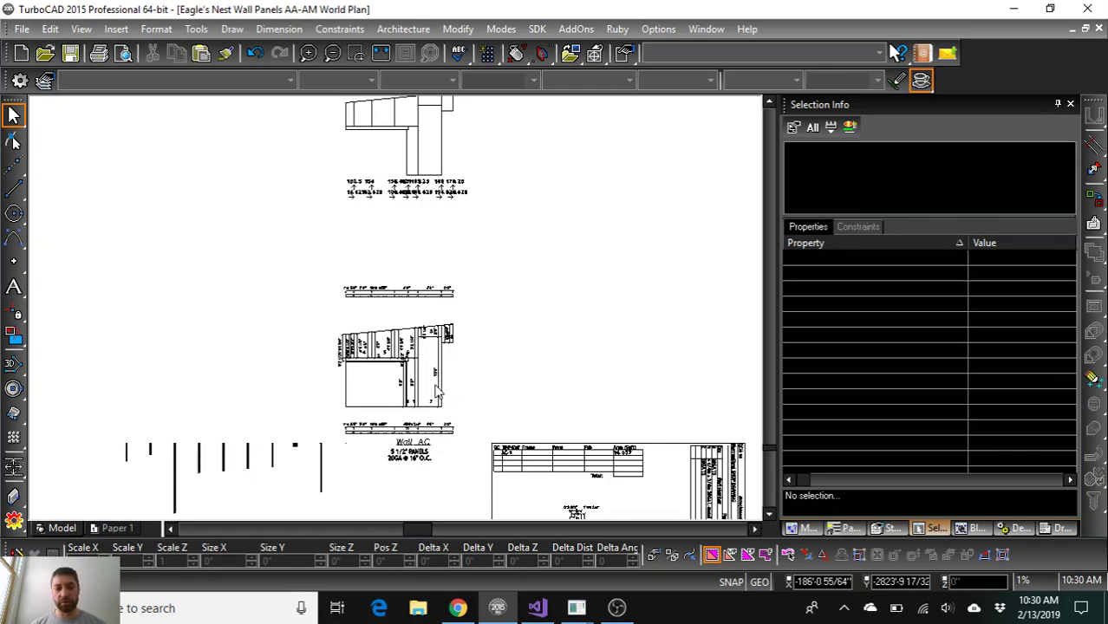
# Step: Select all Wall AC panels and update them with TS - Panel - ATD - SD.ppm in the ThermaSteel PDU form, returning to TurboCAD
pyautogui.scroll(2, 436, 392)
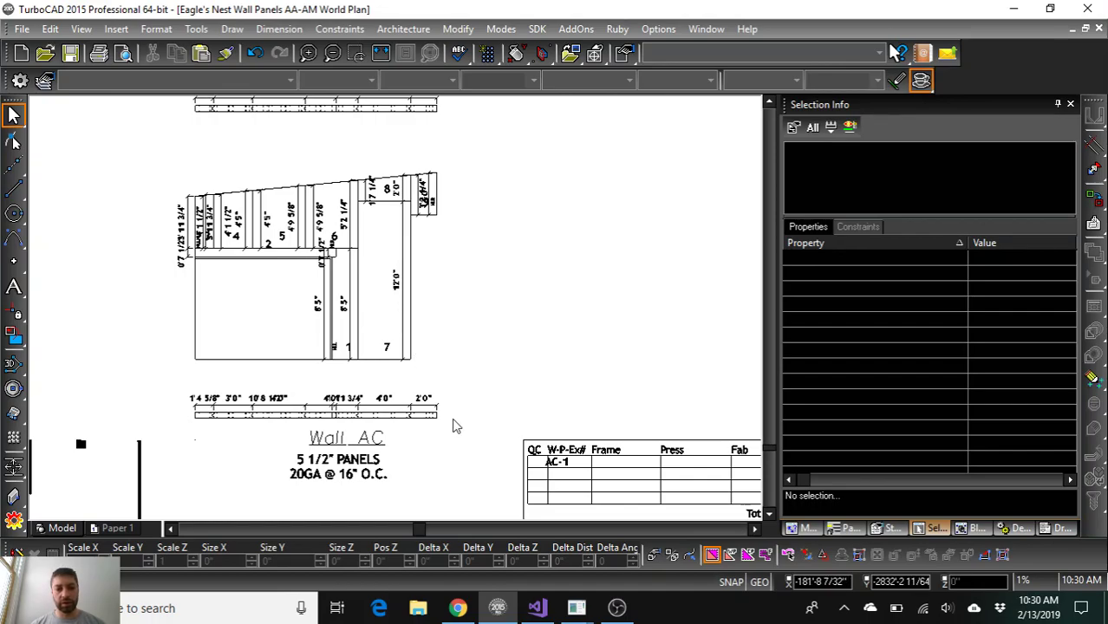
pyautogui.moveTo(453, 390)
pyautogui.mouseDown()
pyautogui.moveTo(185, 297)
pyautogui.moveTo(178, 142)
pyautogui.moveTo(154, 154)
pyautogui.mouseUp()
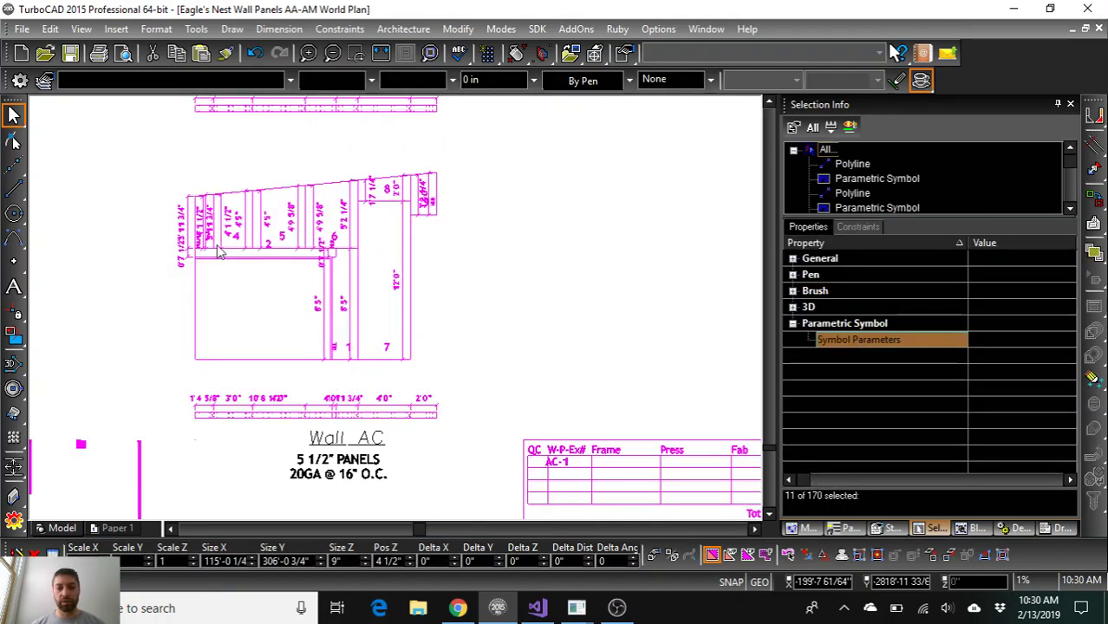
pyautogui.scroll(-1, 218, 250)
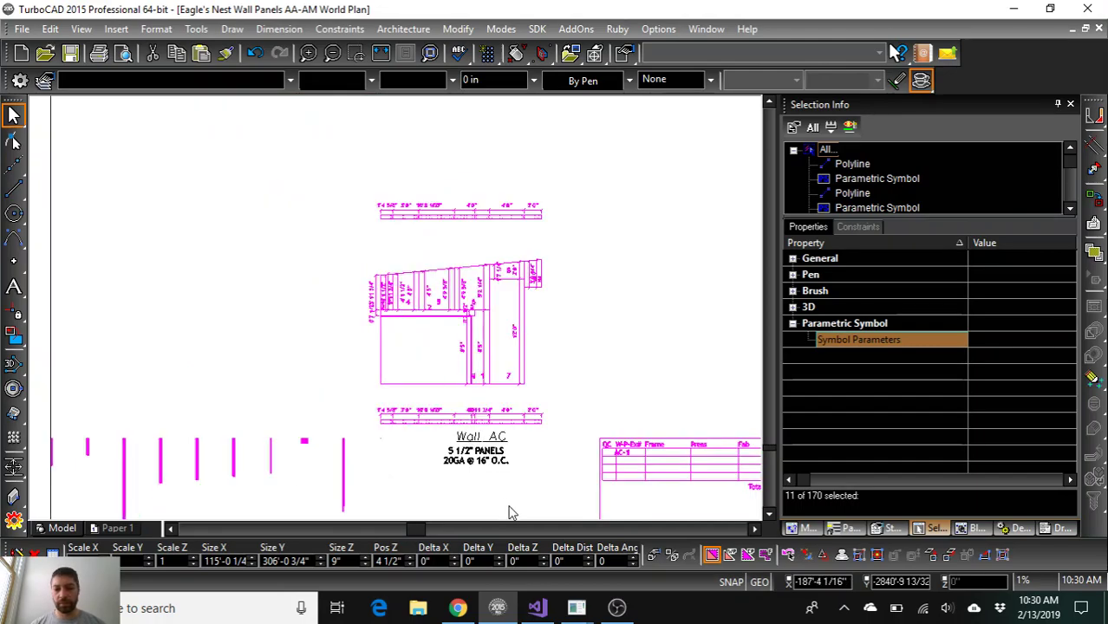
pyautogui.moveTo(577, 611)
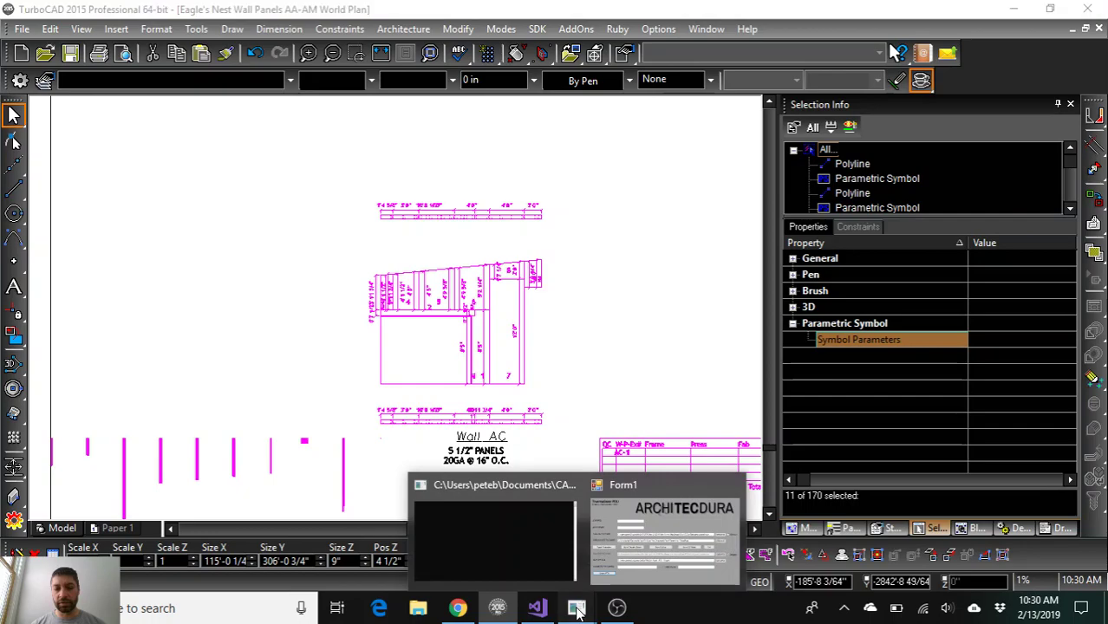
pyautogui.click(658, 529)
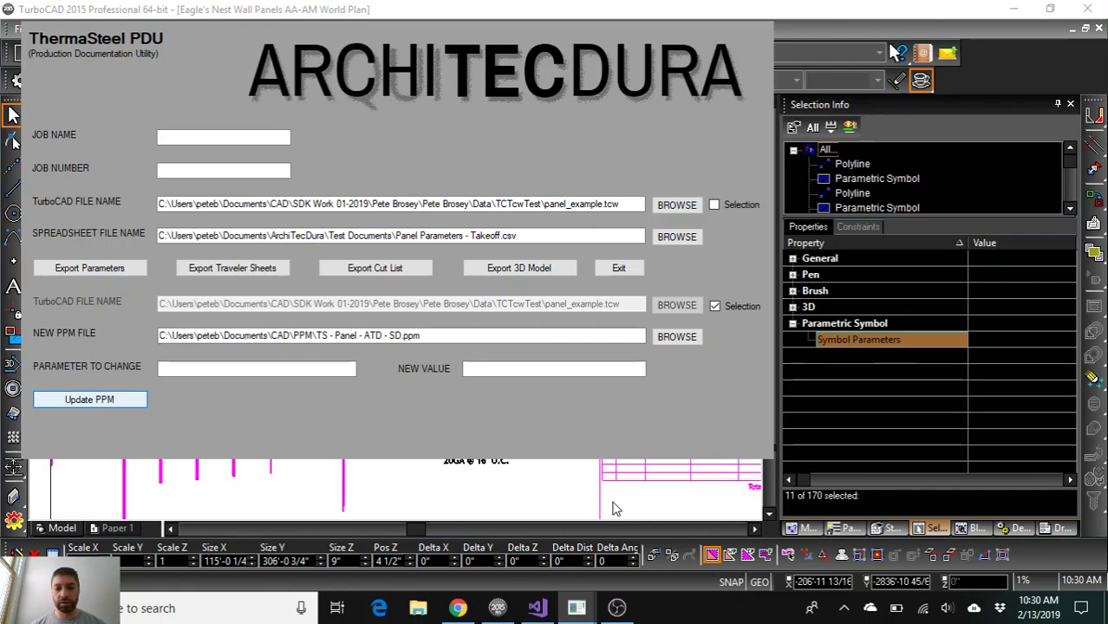
pyautogui.click(879, 349)
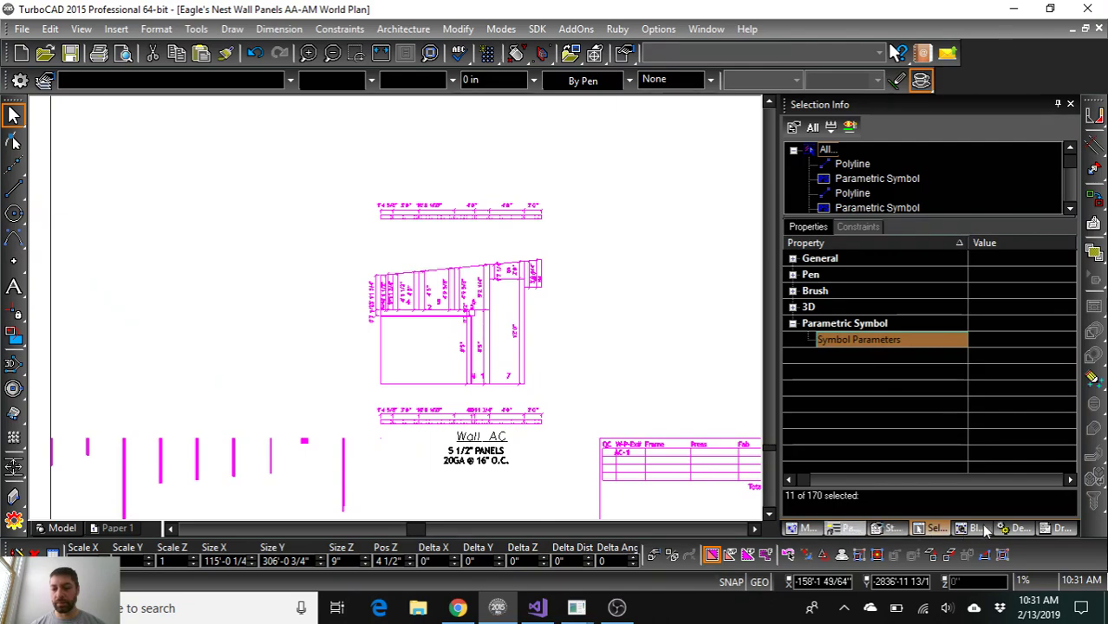
# Step: Bring the updated panel group from the PANEL IMPORT view to the blank area beside the original Wall AC elevation
pyautogui.click(1016, 528)
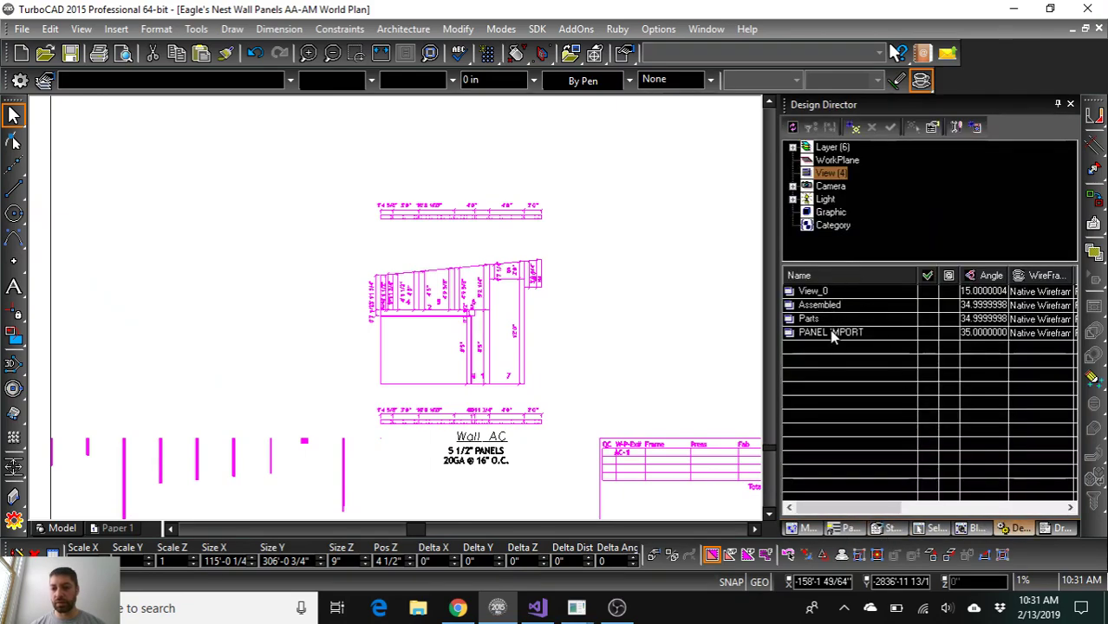
pyautogui.doubleClick(831, 333)
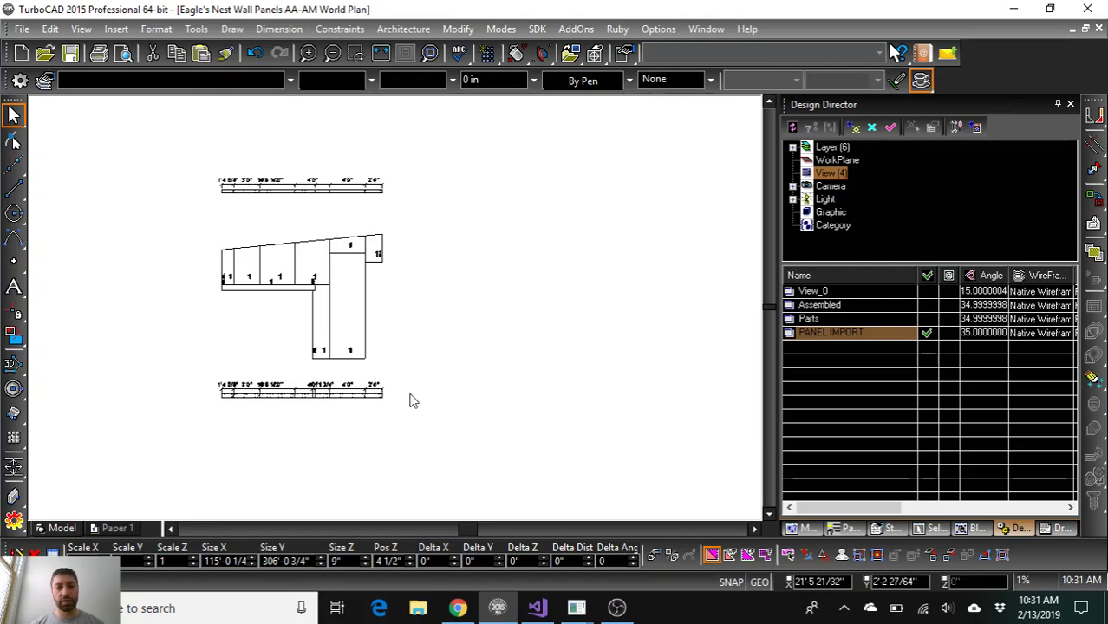
pyautogui.moveTo(411, 415); pyautogui.dragTo(205, 164)
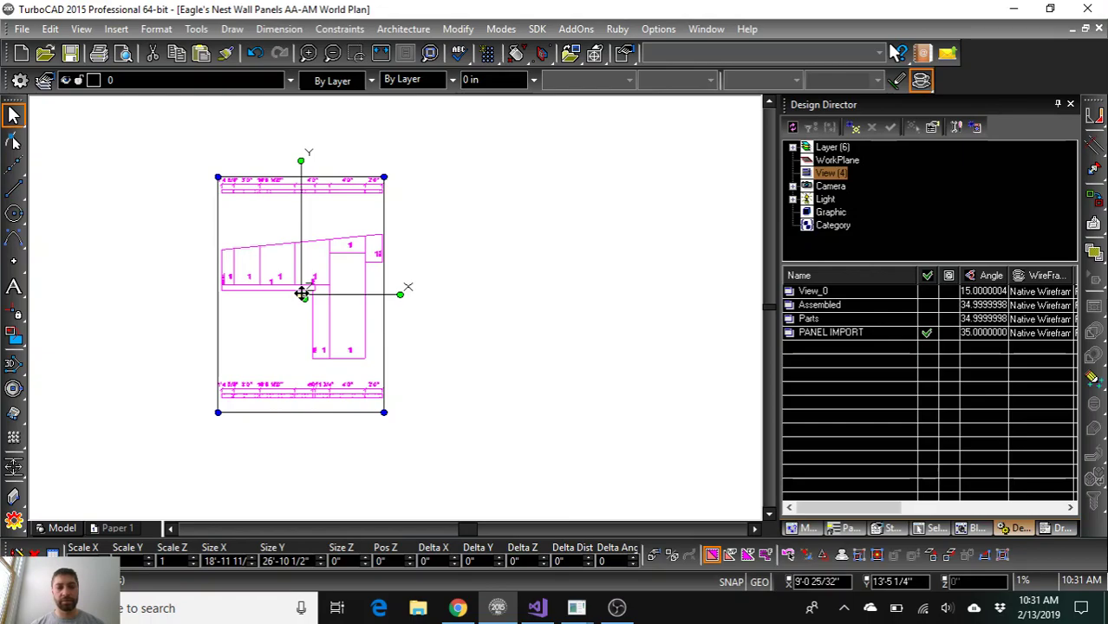
pyautogui.click(301, 294)
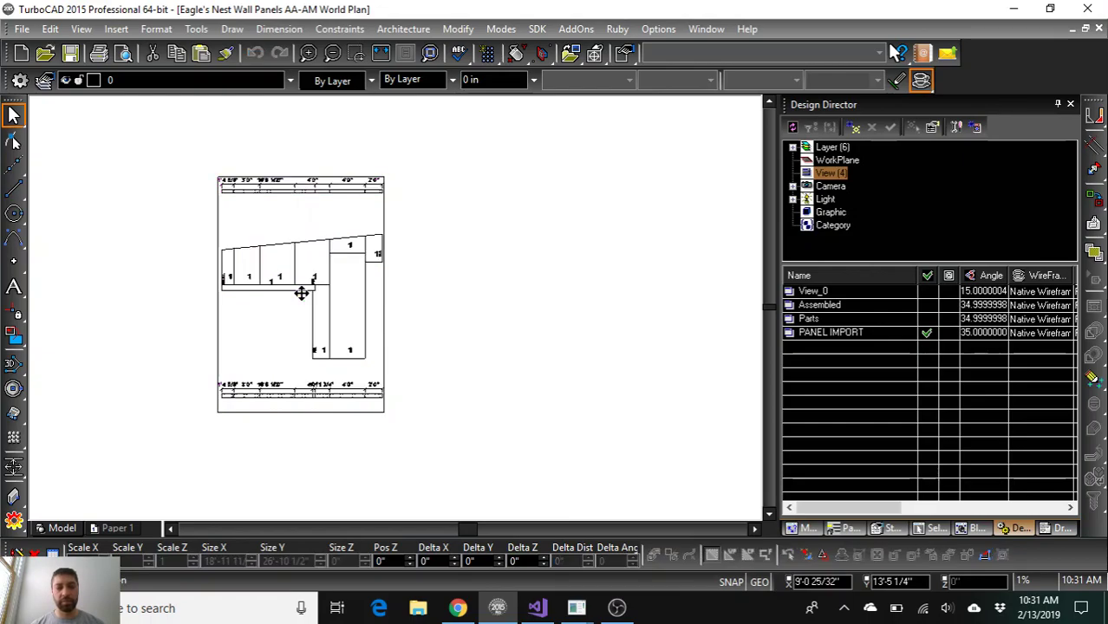
pyautogui.click(596, 53)
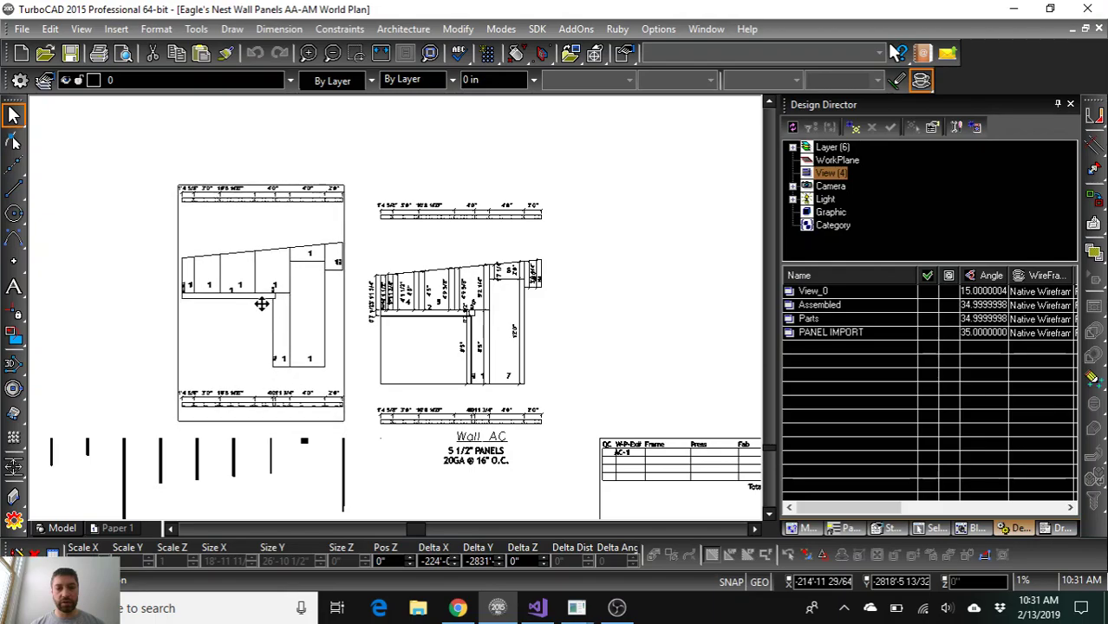
pyautogui.click(258, 304)
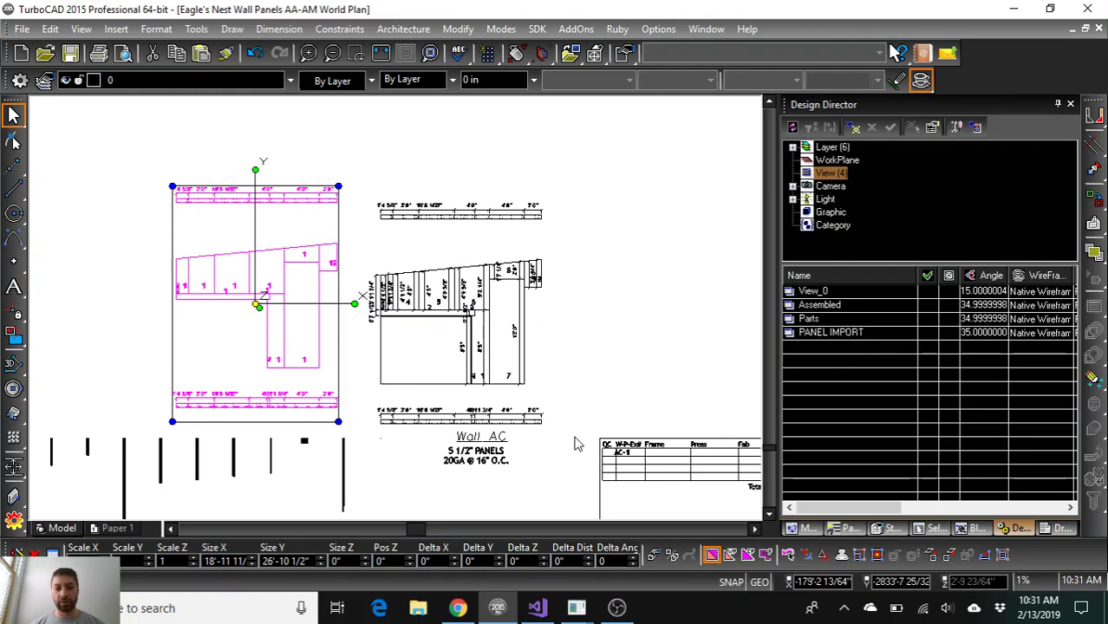
# Step: Delete the original Wall AC panels, including the remaining panel above the door height, leaving only the wall outline and notes
pyautogui.click(377, 413)
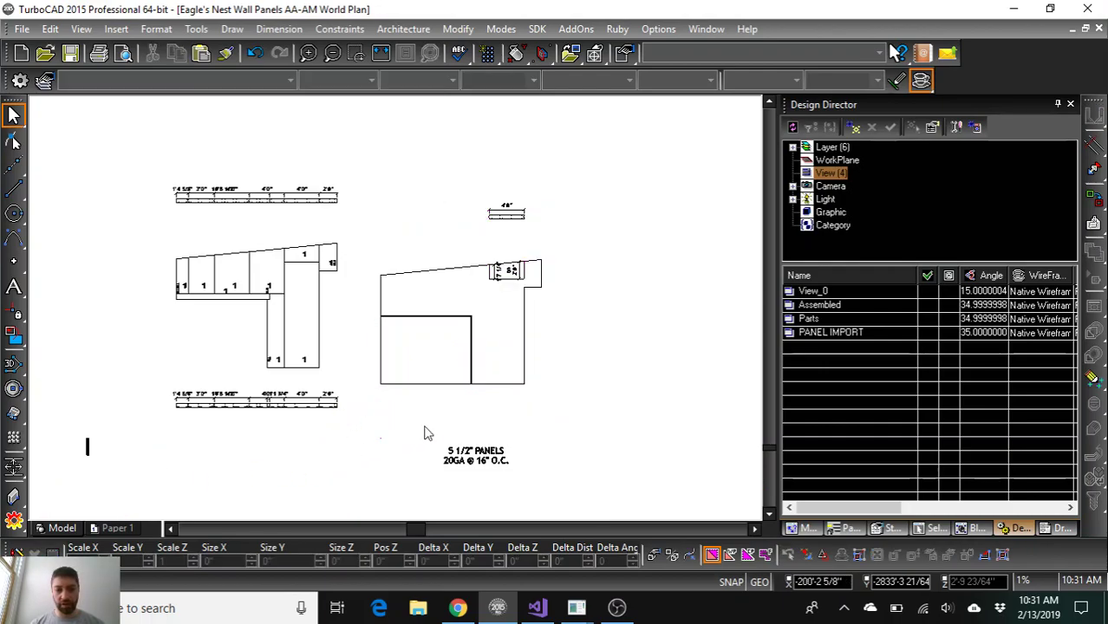
pyautogui.click(512, 271)
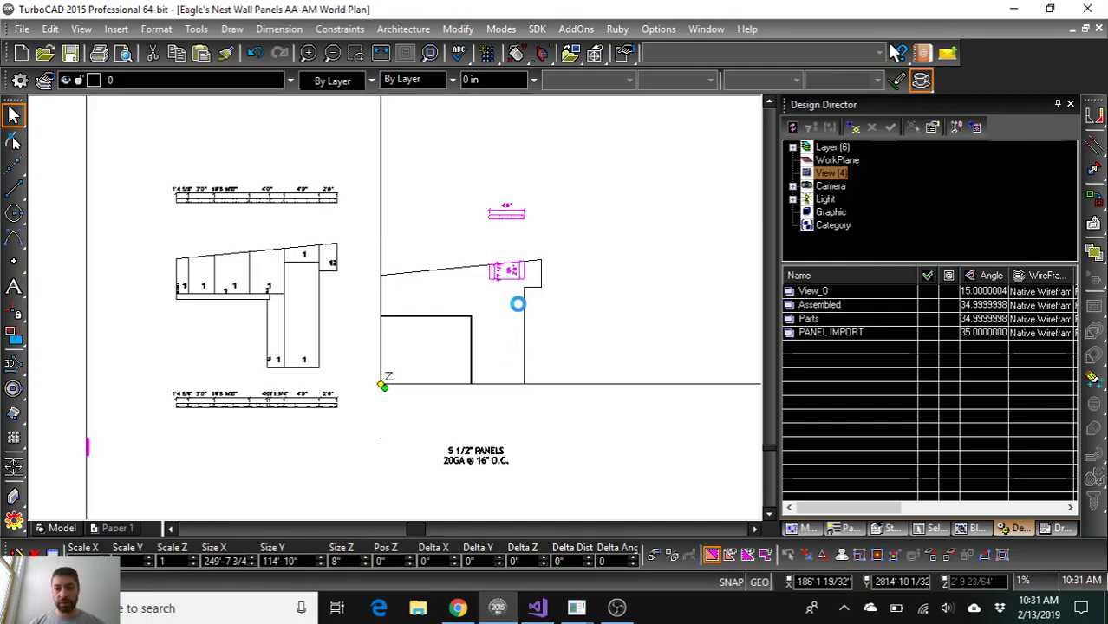
pyautogui.press('Delete')
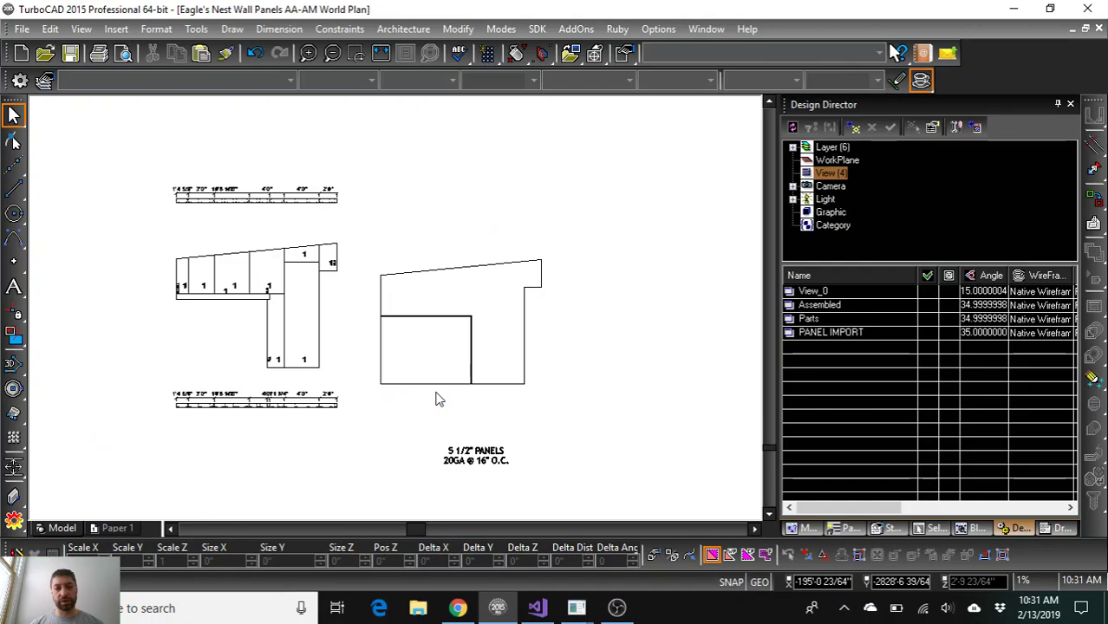
# Step: Move the updated panel group by the lower outer corner of its upper end panel onto the matching corner of the Wall AC outline
pyautogui.moveTo(349, 432); pyautogui.dragTo(151, 180)
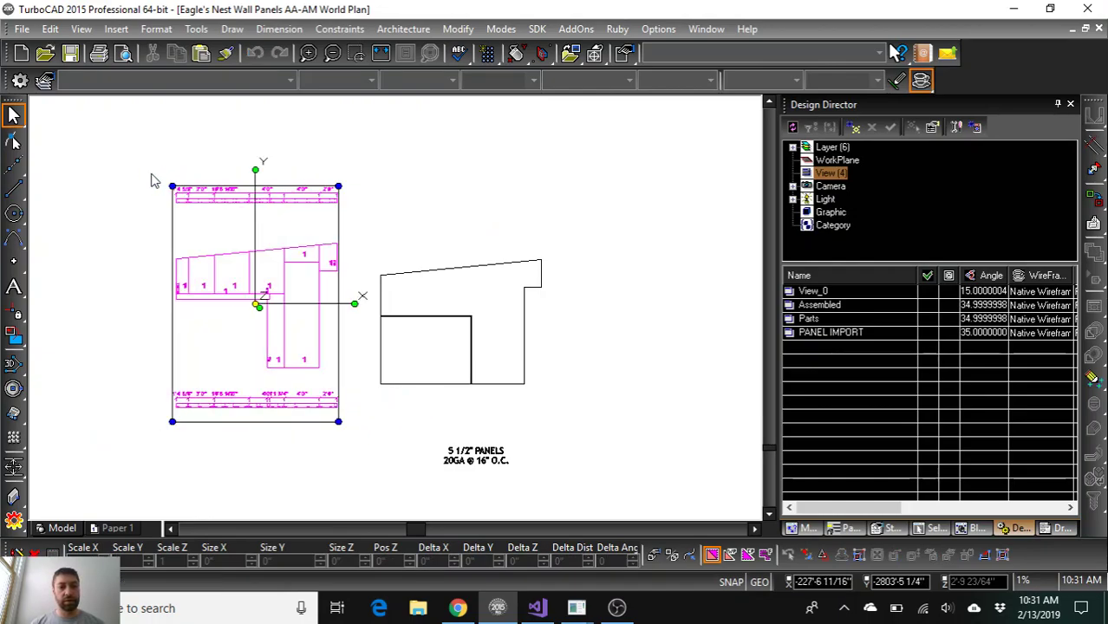
pyautogui.click(256, 304)
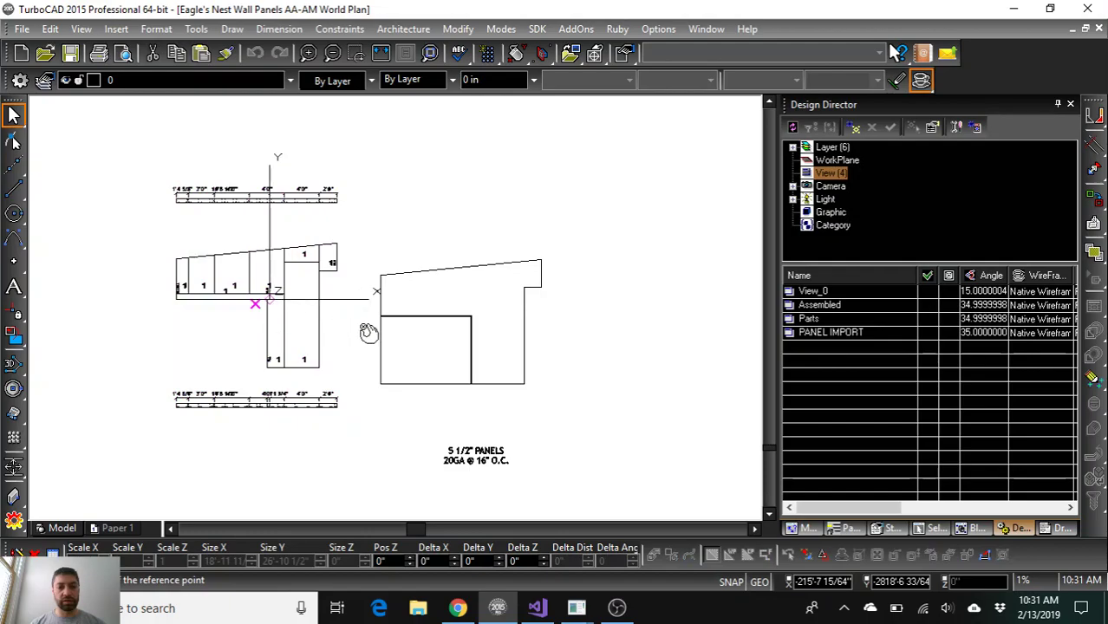
pyautogui.click(341, 279)
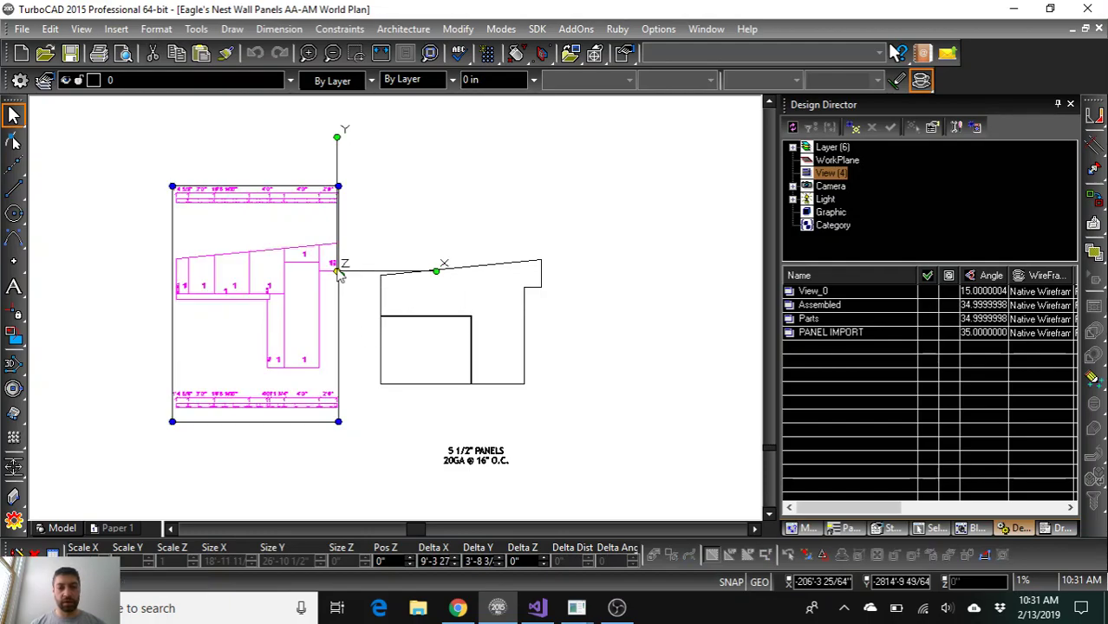
pyautogui.moveTo(338, 270)
pyautogui.mouseDown()
pyautogui.moveTo(527, 300)
pyautogui.moveTo(543, 289)
pyautogui.mouseUp()
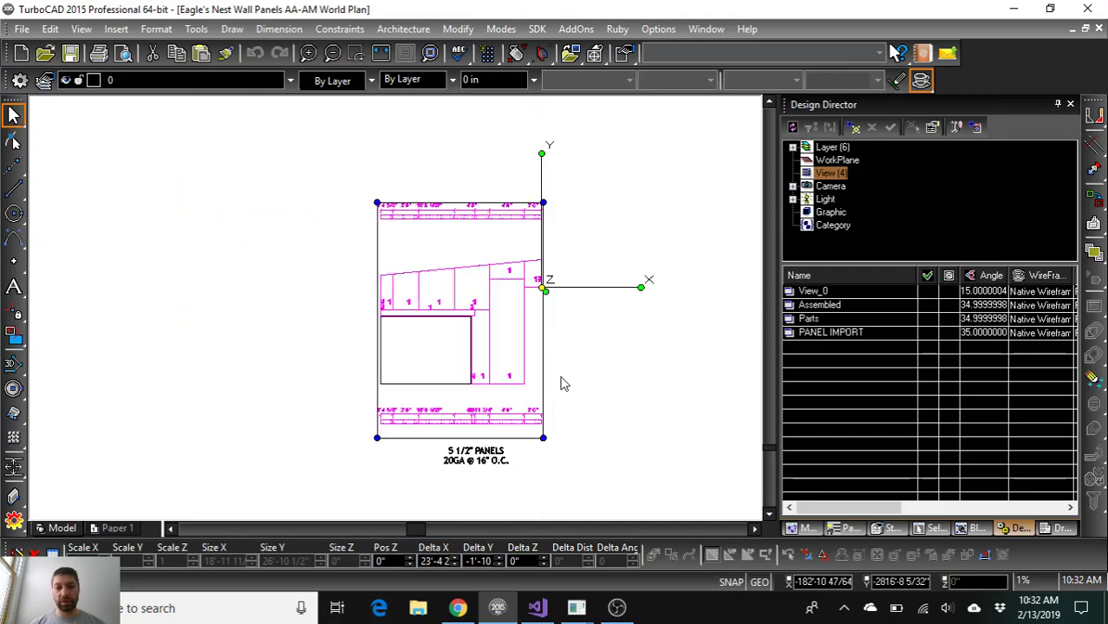
pyautogui.click(335, 360)
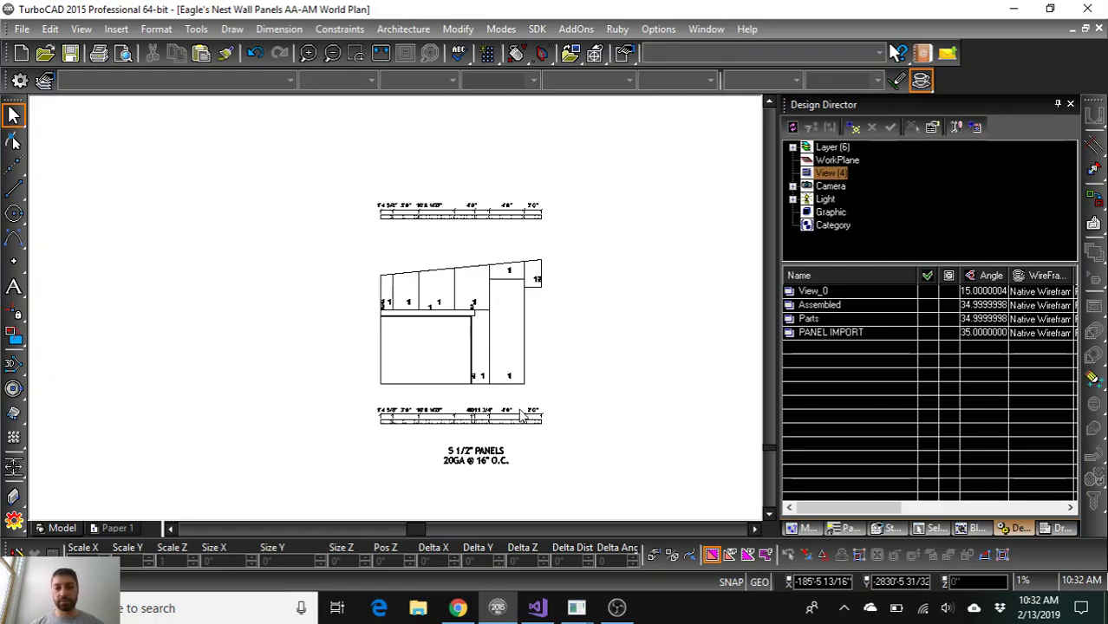
# Step: Select all of the original Wall AD panels, including the gable and both end wall sections
pyautogui.scroll(-1, 521, 417)
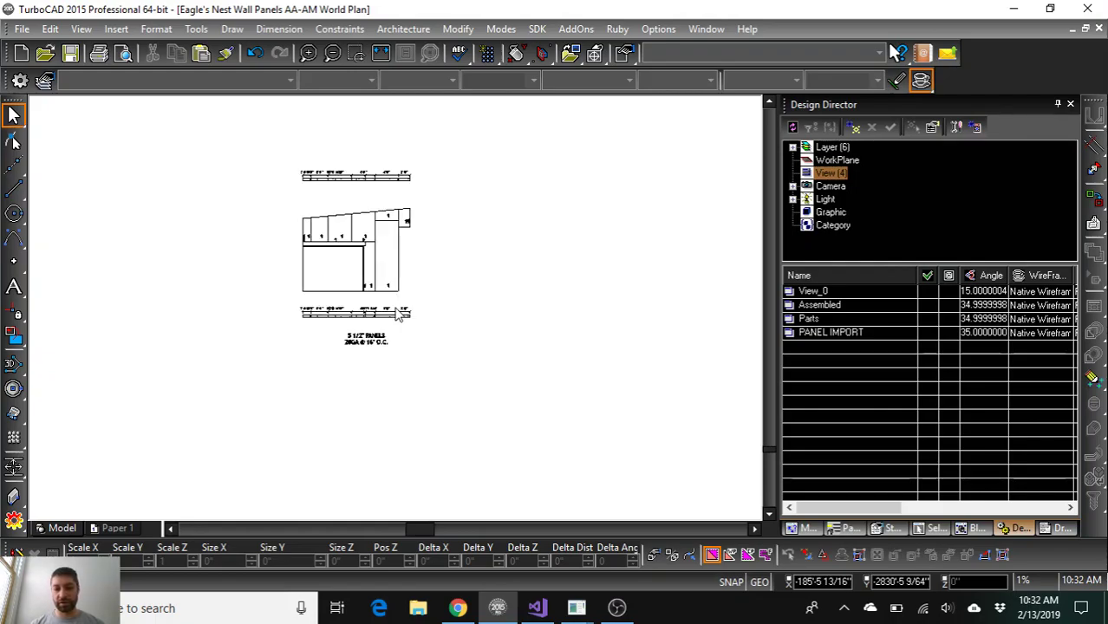
pyautogui.scroll(2, 395, 314)
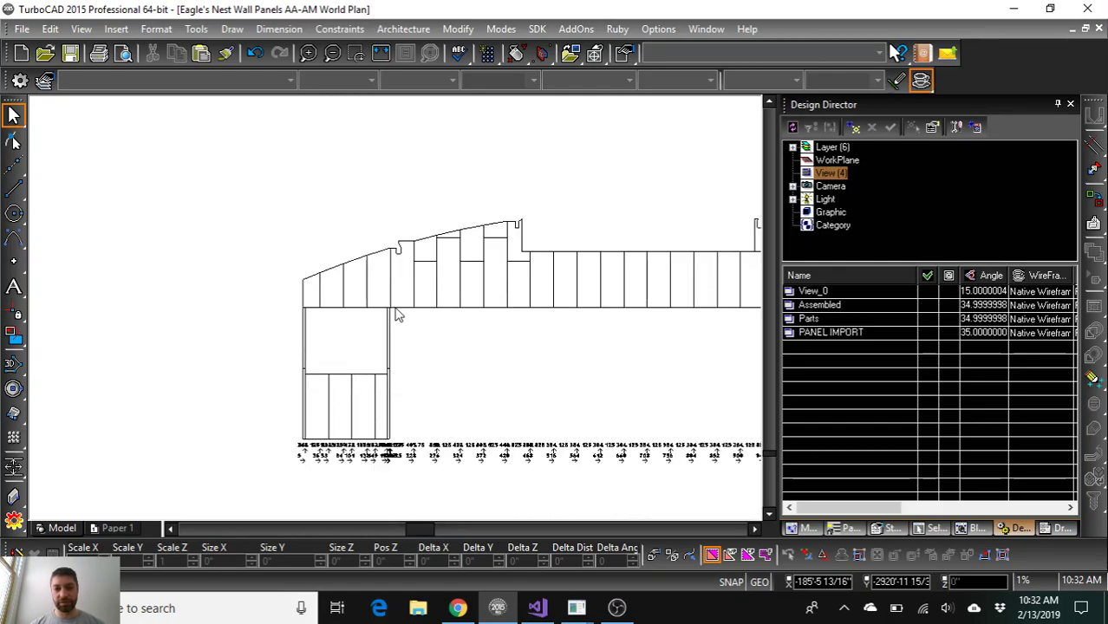
pyautogui.scroll(-1, 395, 314)
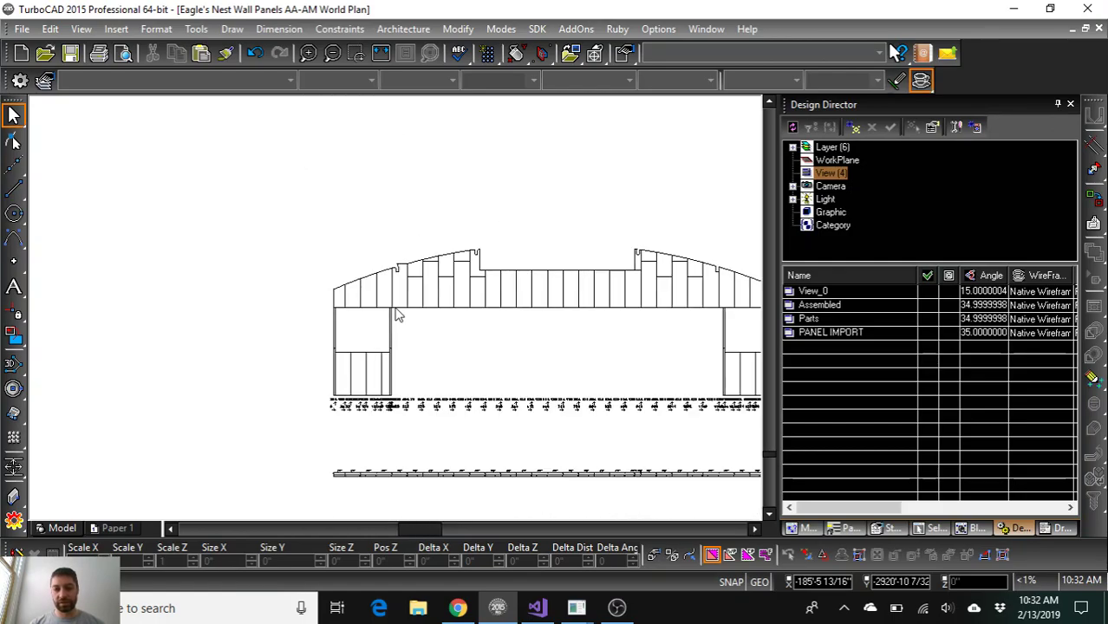
pyautogui.scroll(-5, 395, 313)
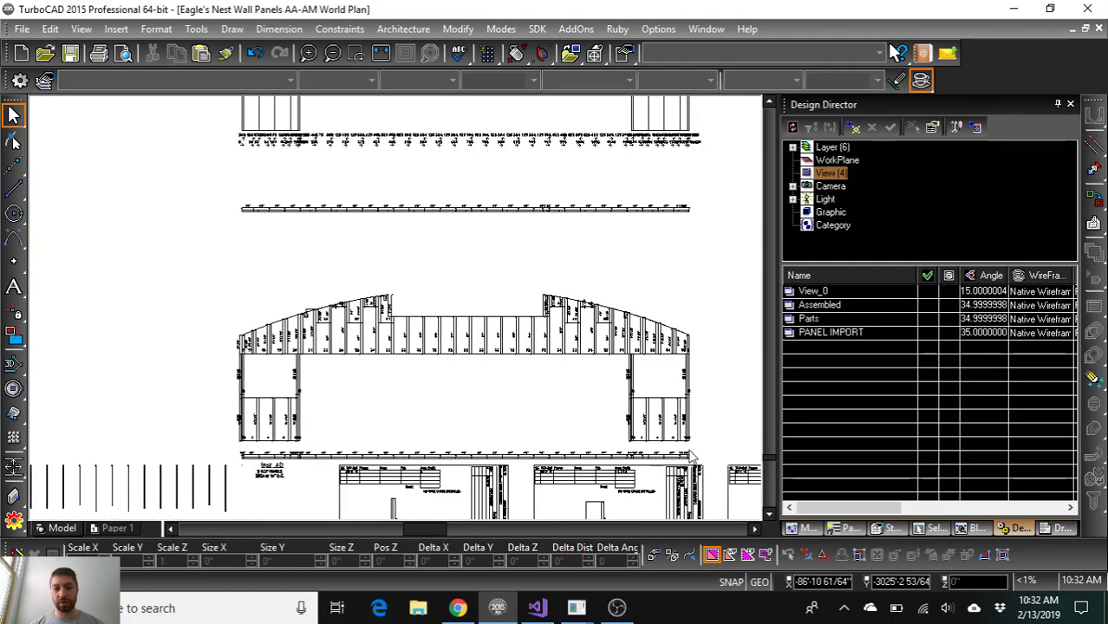
pyautogui.moveTo(697, 452)
pyautogui.mouseDown()
pyautogui.moveTo(366, 354)
pyautogui.moveTo(231, 295)
pyautogui.mouseUp()
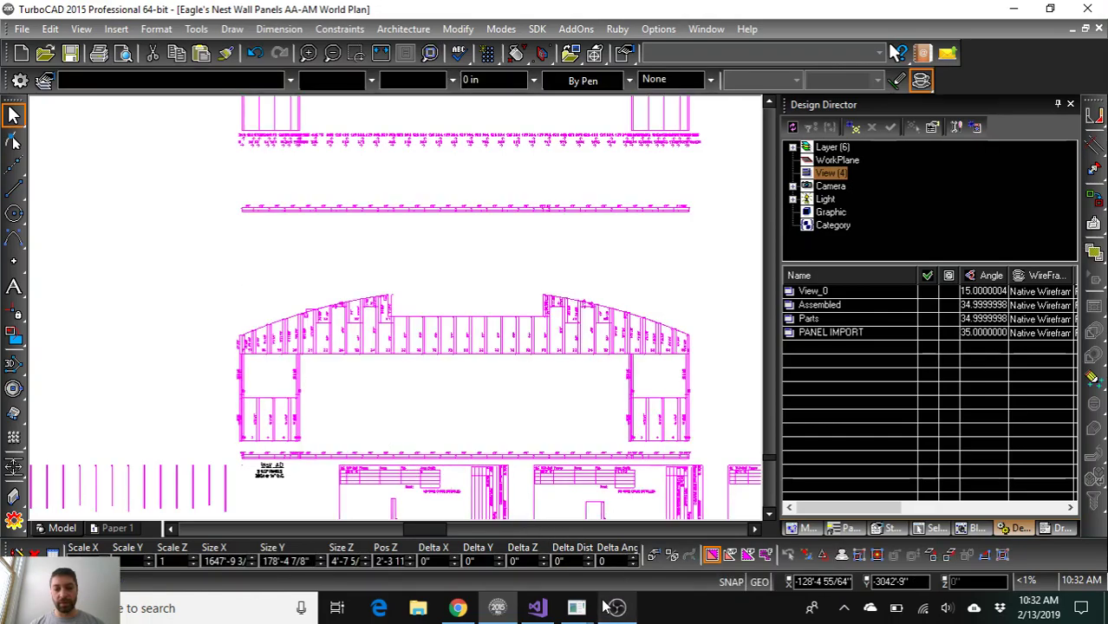
pyautogui.moveTo(611, 608)
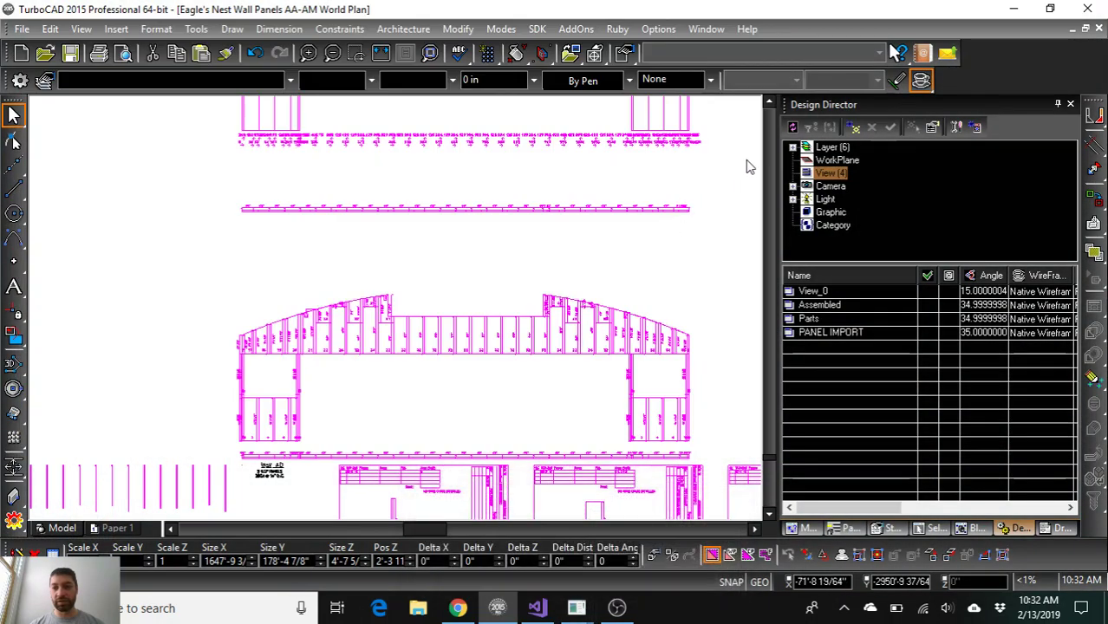
# Step: Activate the PANEL IMPORT view and update the selected panels with TS - Panel - ATD - SD.ppm in the ThermaSteel PDU form, returning to TurboCAD
pyautogui.doubleClick(849, 334)
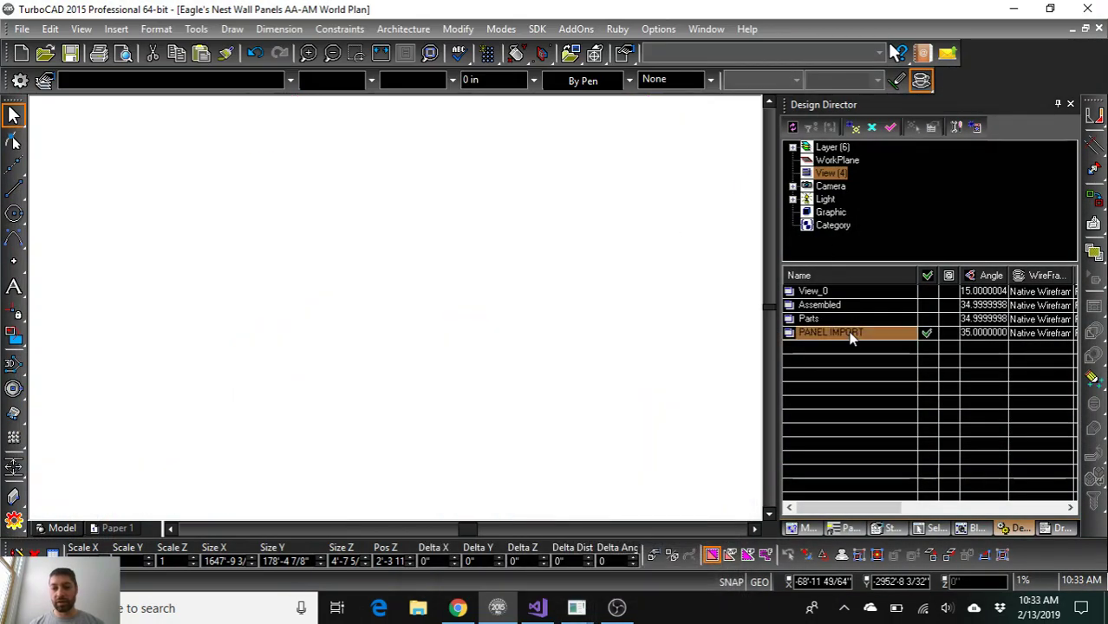
pyautogui.moveTo(618, 610)
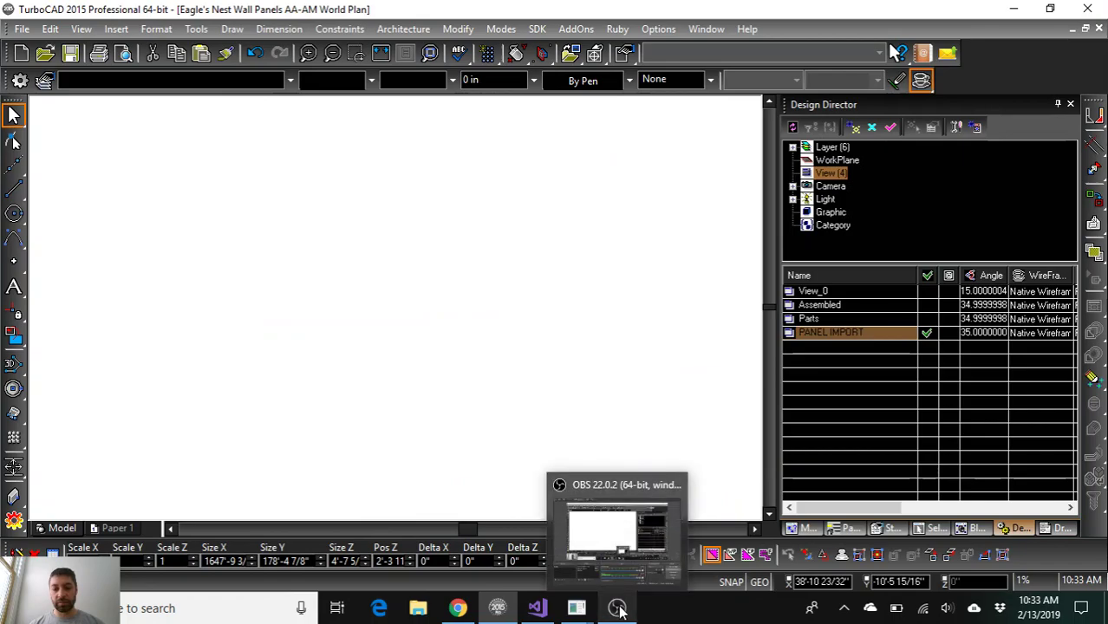
pyautogui.moveTo(576, 608)
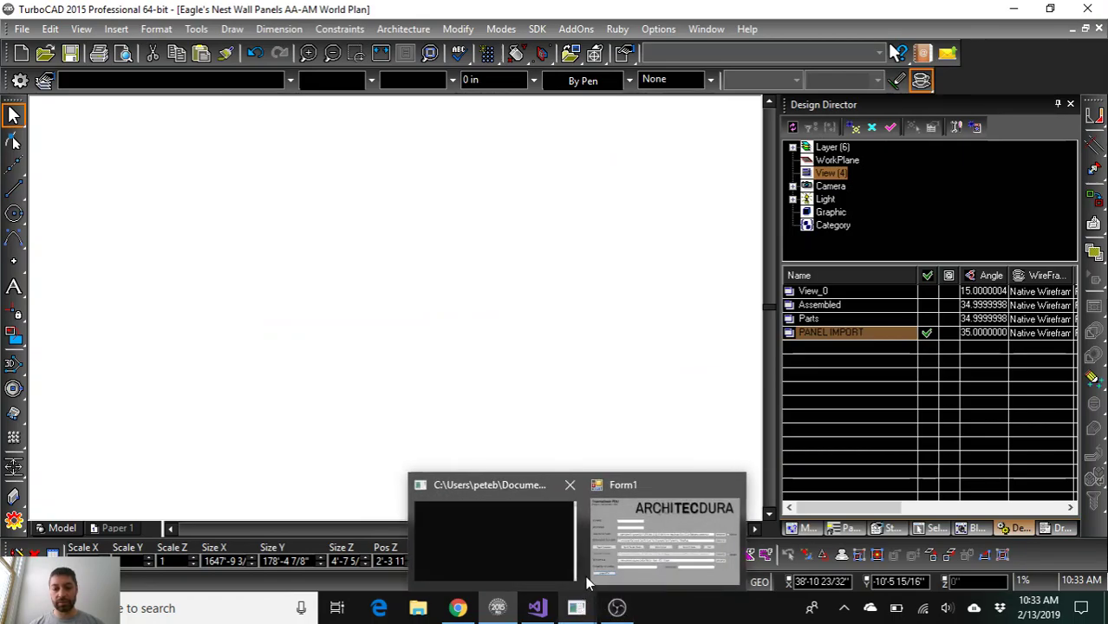
pyautogui.click(624, 546)
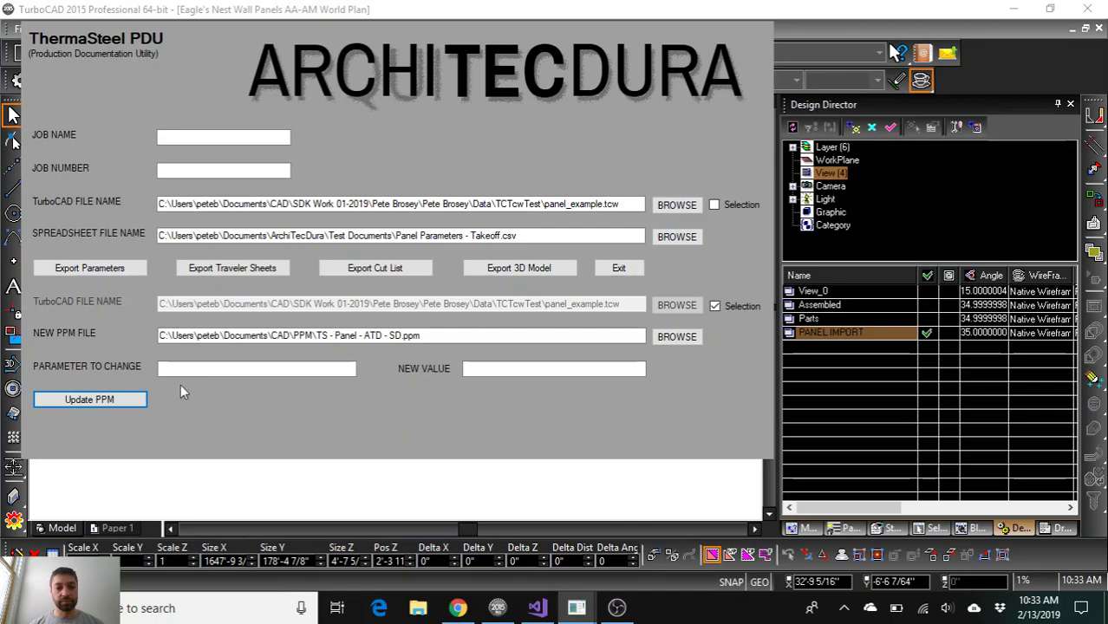
pyautogui.click(97, 399)
pyautogui.click(492, 511)
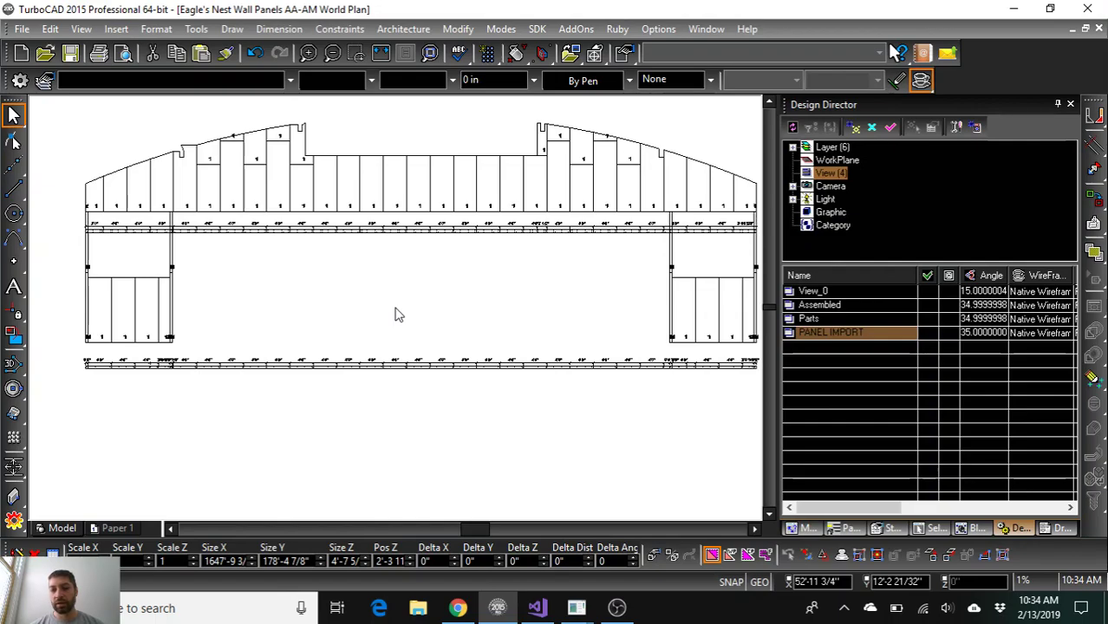
# Step: Move the updated panel group from the PANEL IMPORT view to the blank area beside the original Wall AD elevation and deselect it
pyautogui.scroll(-1, 394, 315)
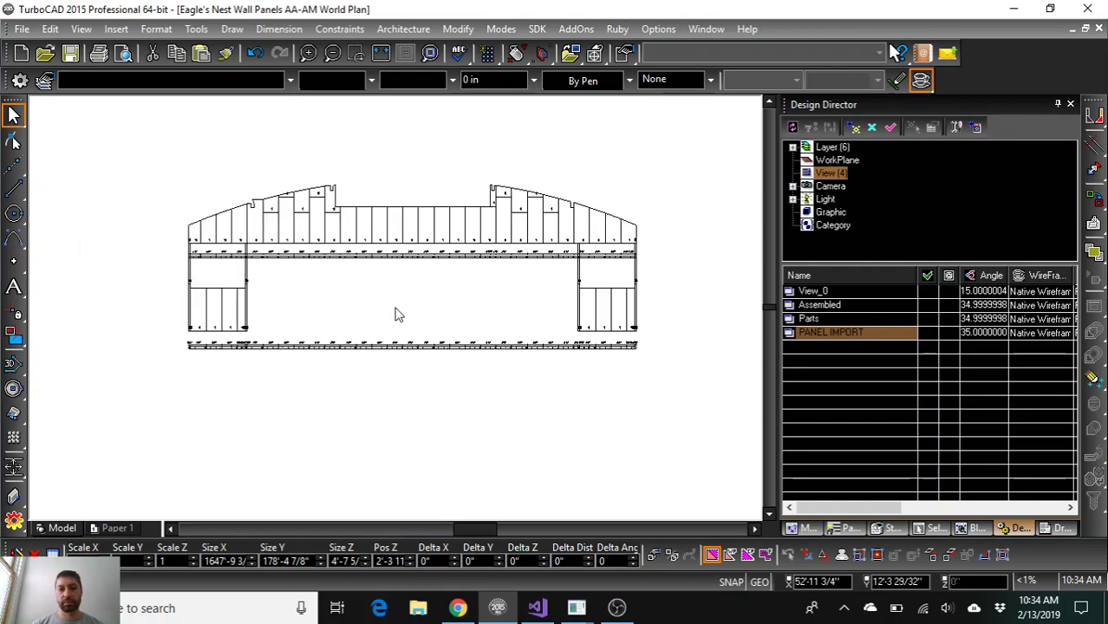
pyautogui.moveTo(667, 360)
pyautogui.mouseDown()
pyautogui.moveTo(149, 212)
pyautogui.moveTo(153, 177)
pyautogui.mouseUp()
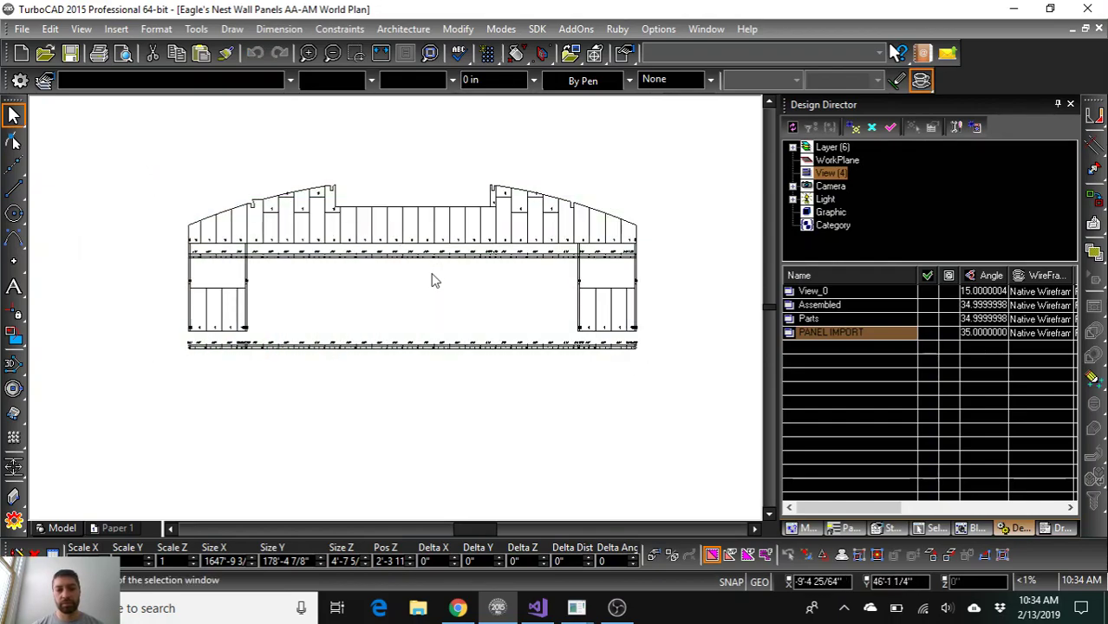
pyautogui.moveTo(412, 268); pyautogui.dragTo(610, 79)
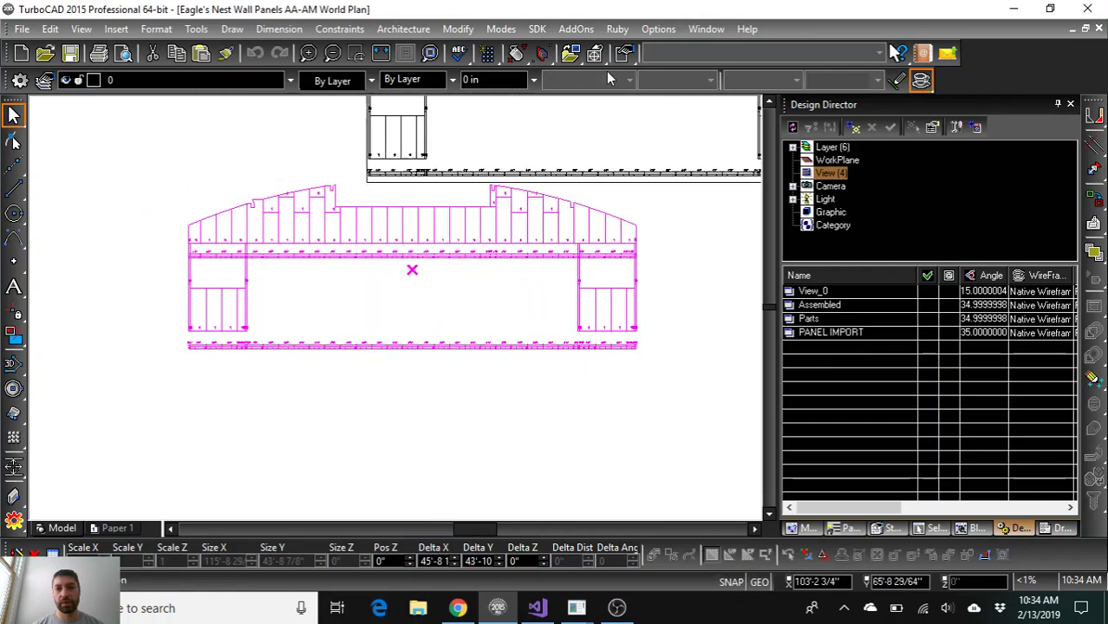
pyautogui.scroll(1, 595, 55)
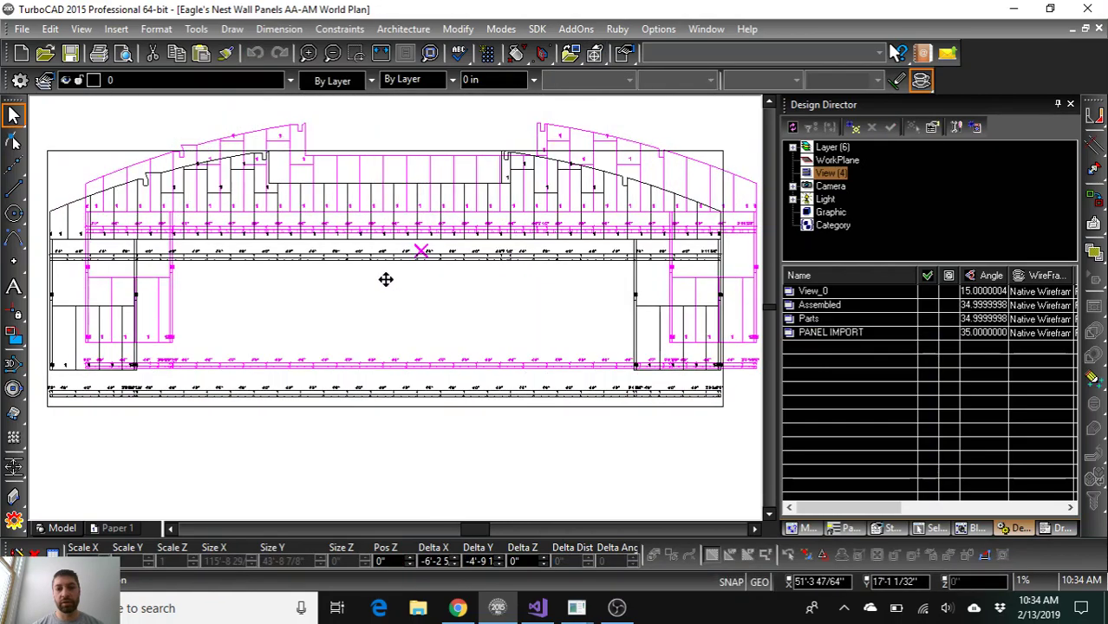
pyautogui.scroll(-1, 481, 227)
pyautogui.scroll(-4, 395, 308)
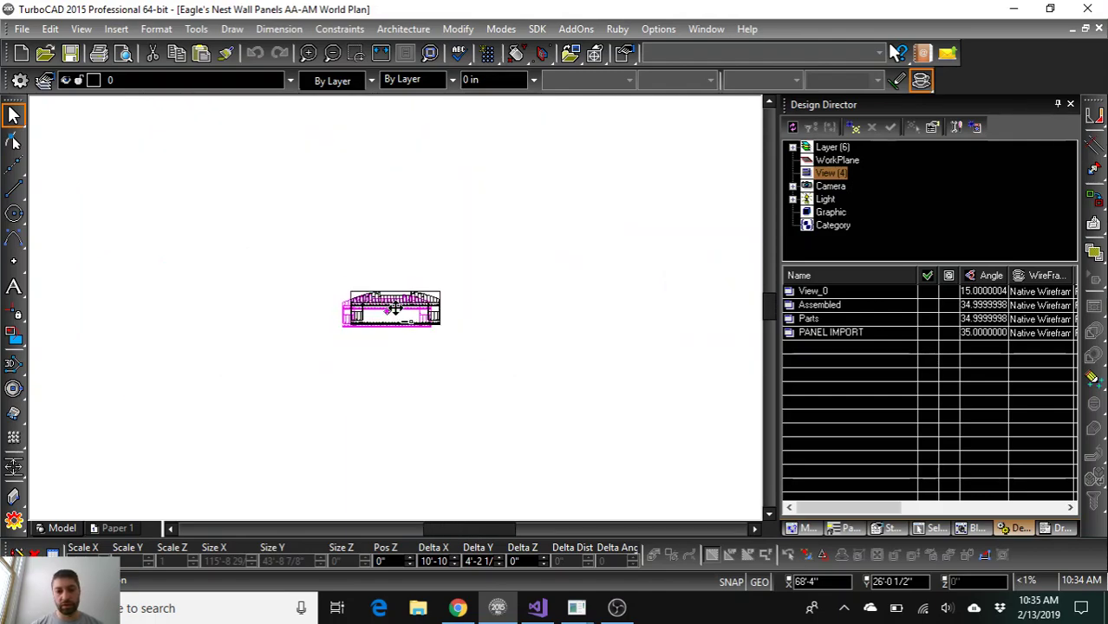
pyautogui.scroll(-3, 395, 308)
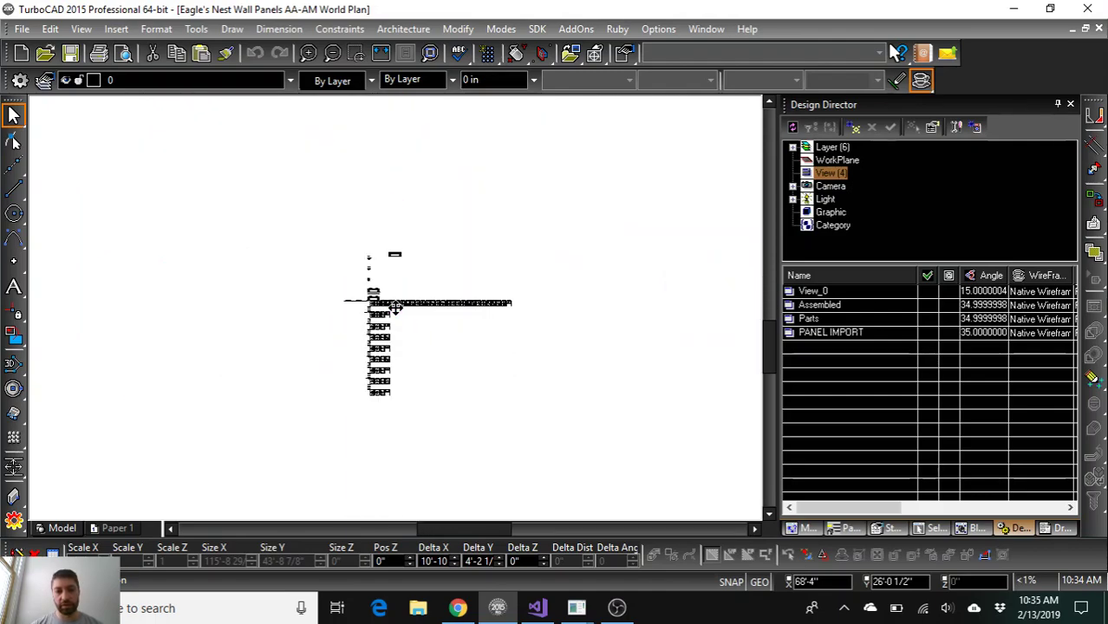
pyautogui.press('Down')
pyautogui.press('Down')
pyautogui.press('Down')
pyautogui.press('Down')
pyautogui.press('Down')
pyautogui.scroll(1, 344, 300)
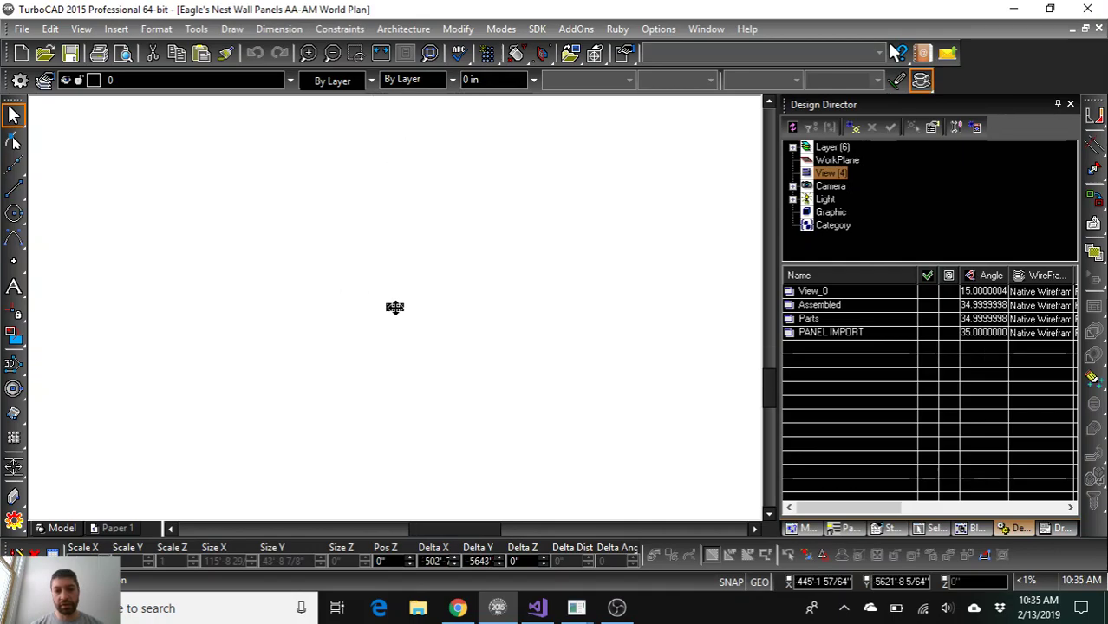
pyautogui.press('Up')
pyautogui.press('Up')
pyautogui.press('Up')
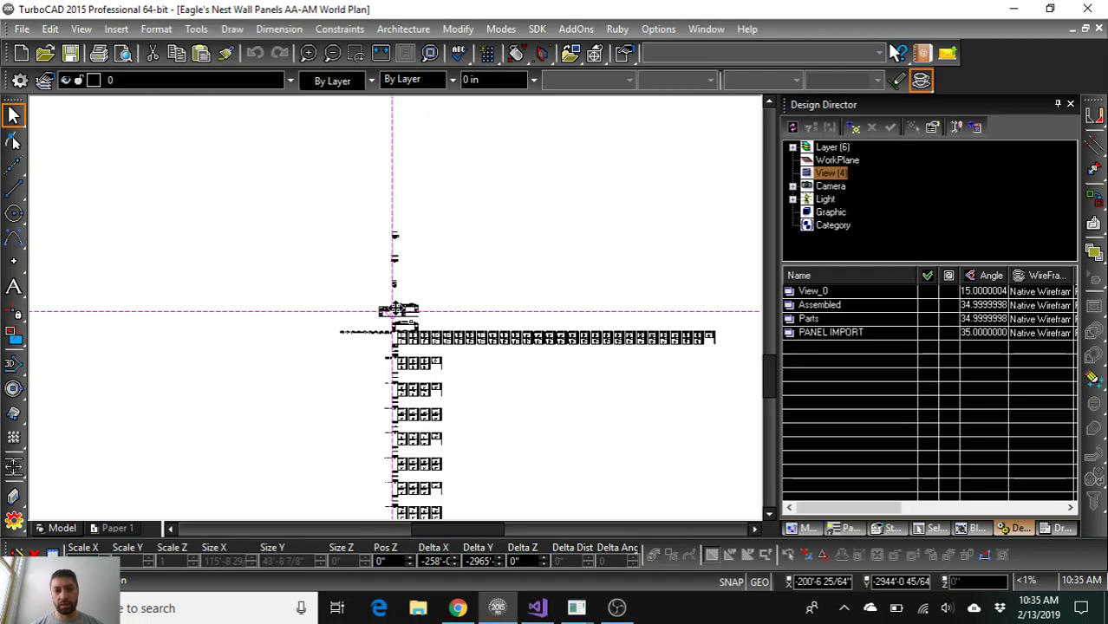
pyautogui.scroll(3, 392, 308)
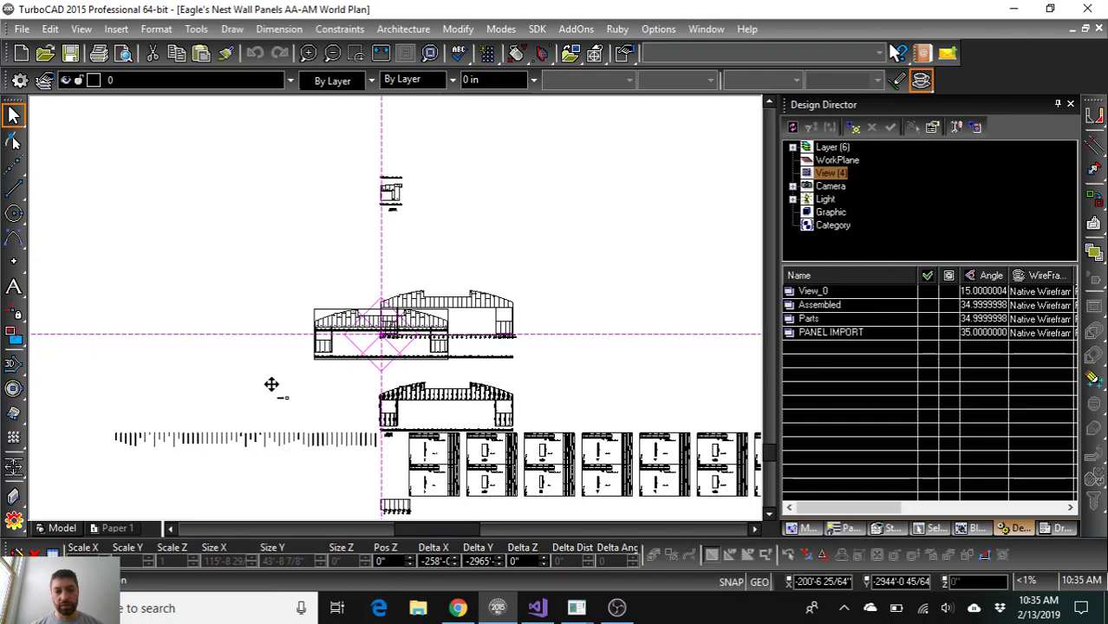
pyautogui.press('Left')
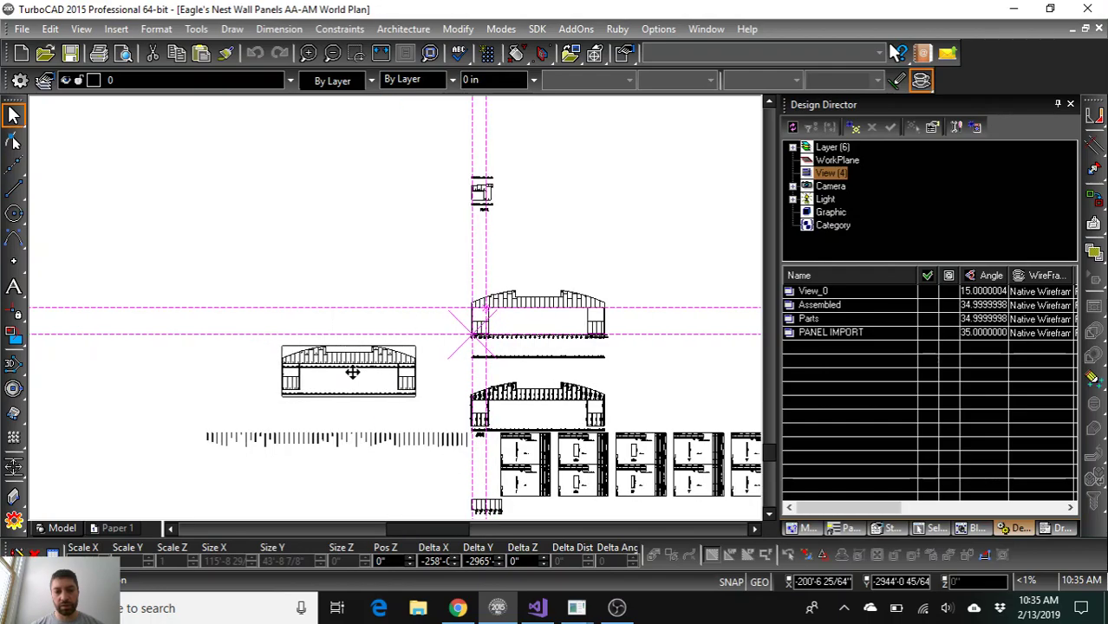
pyautogui.click(375, 387)
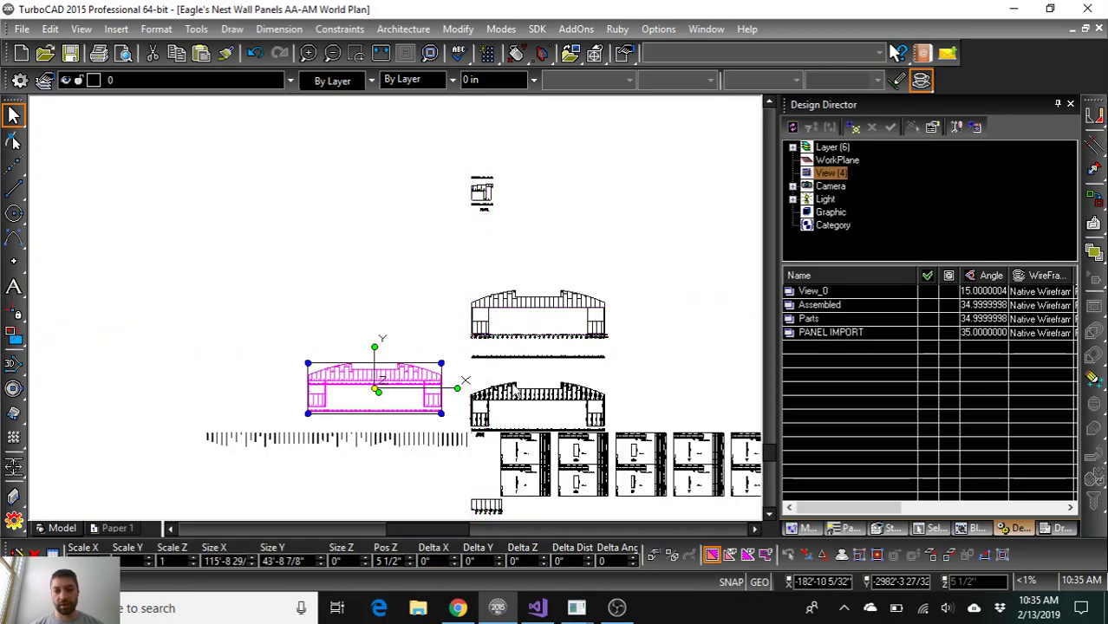
pyautogui.click(651, 396)
# Step: Delete the original Wall AD panels together with their part layouts and detail sheets, leaving only the wall outline and notes
pyautogui.scroll(2, 652, 396)
pyautogui.scroll(2, 395, 312)
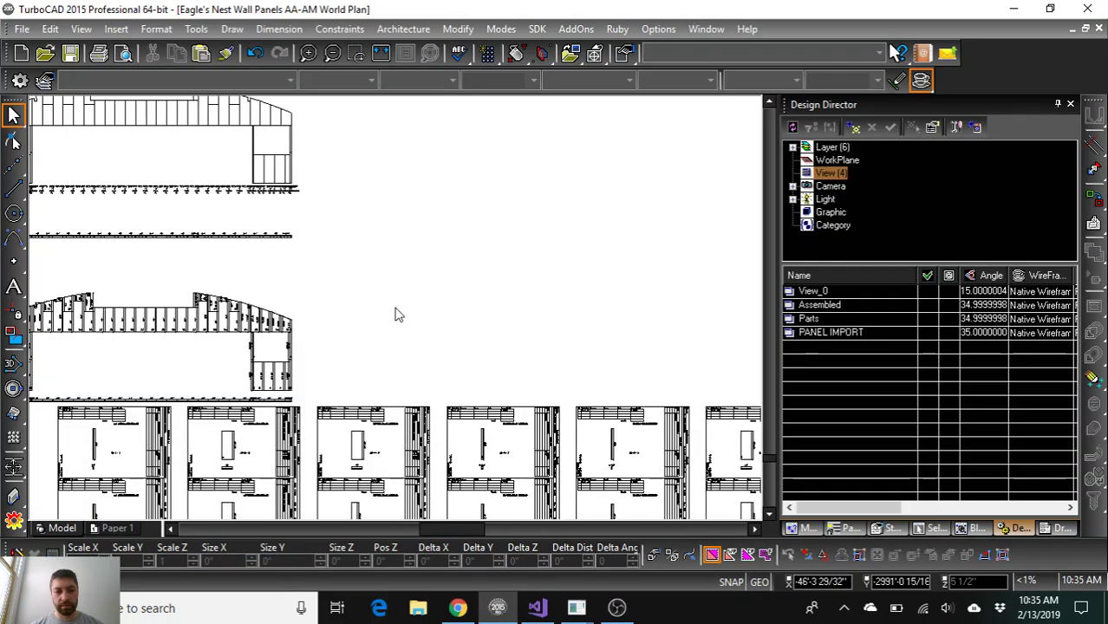
pyautogui.hscroll(-2, 318, 404)
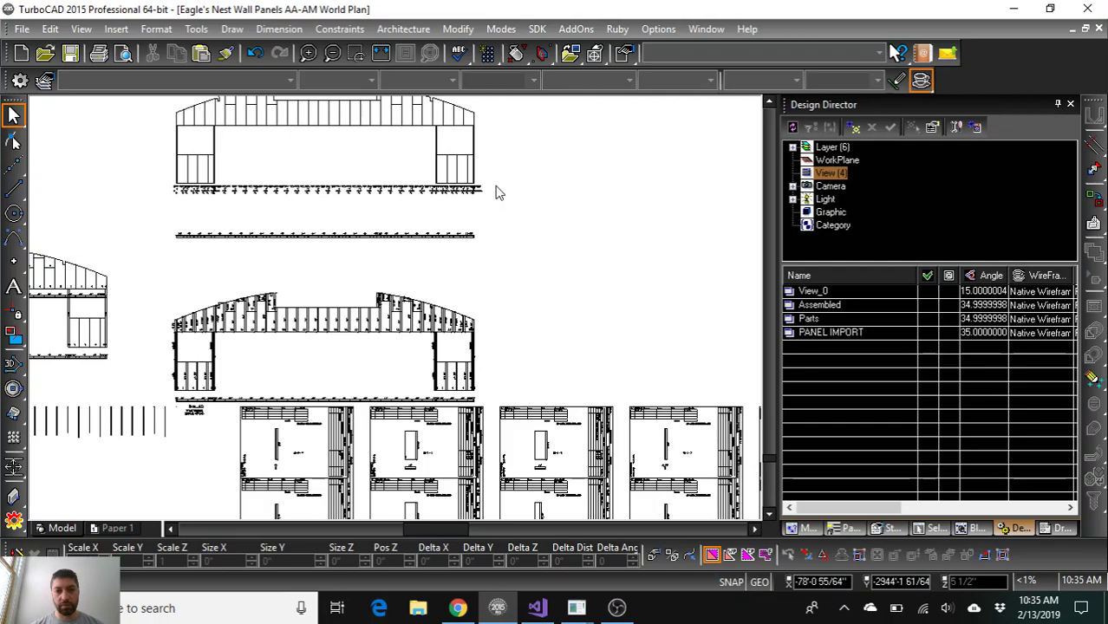
pyautogui.moveTo(494, 202); pyautogui.dragTo(173, 104)
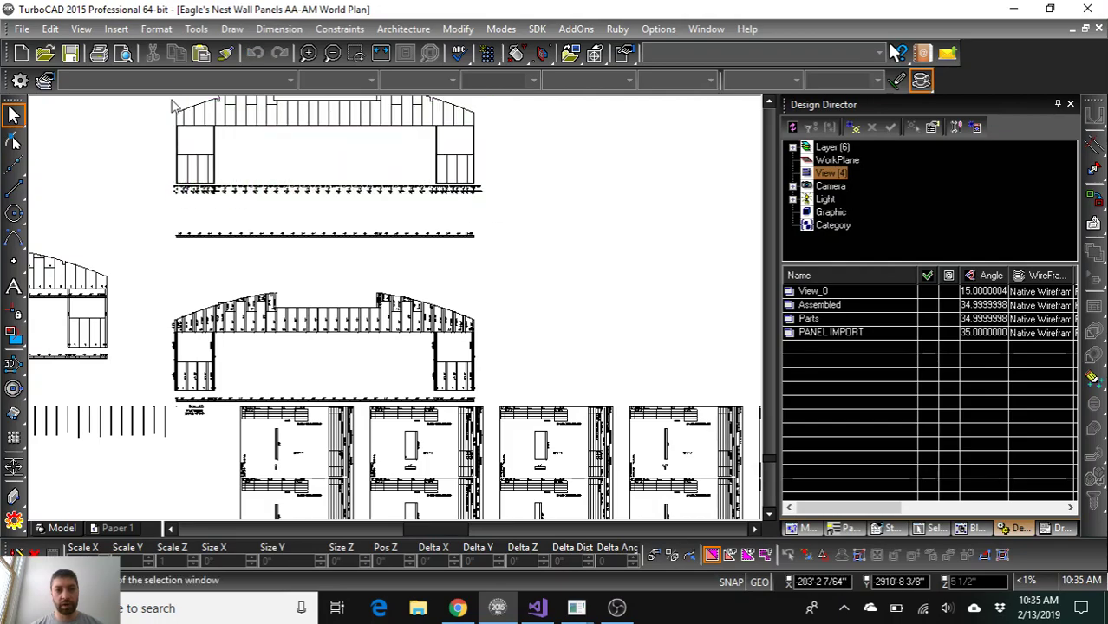
pyautogui.press('Up')
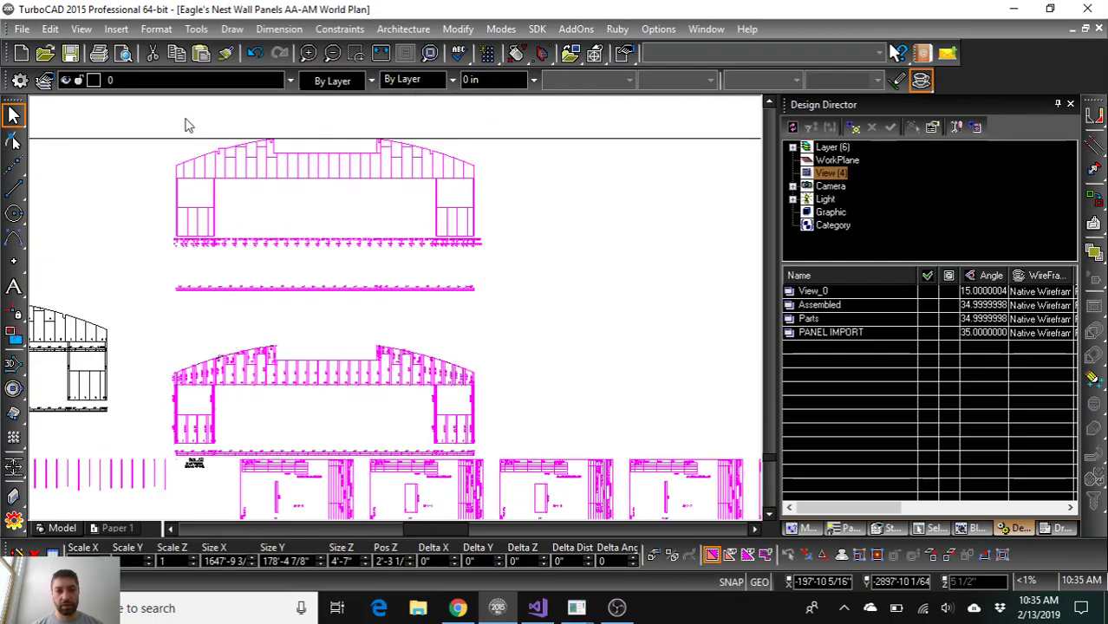
pyautogui.press('Down')
pyautogui.press('Left')
pyautogui.press('Left')
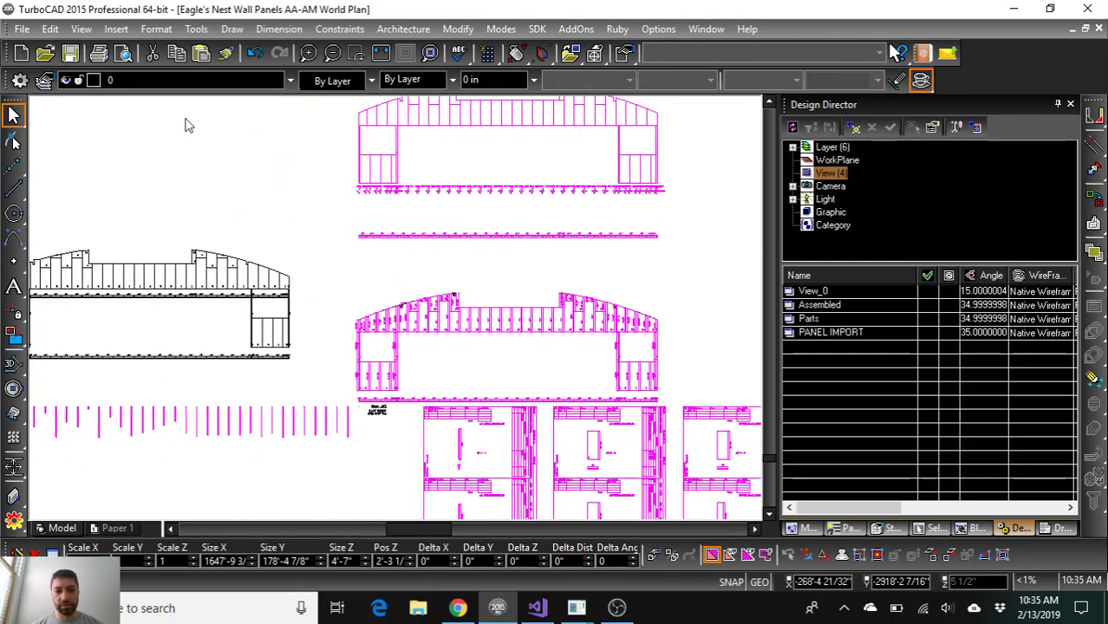
pyautogui.press('Left')
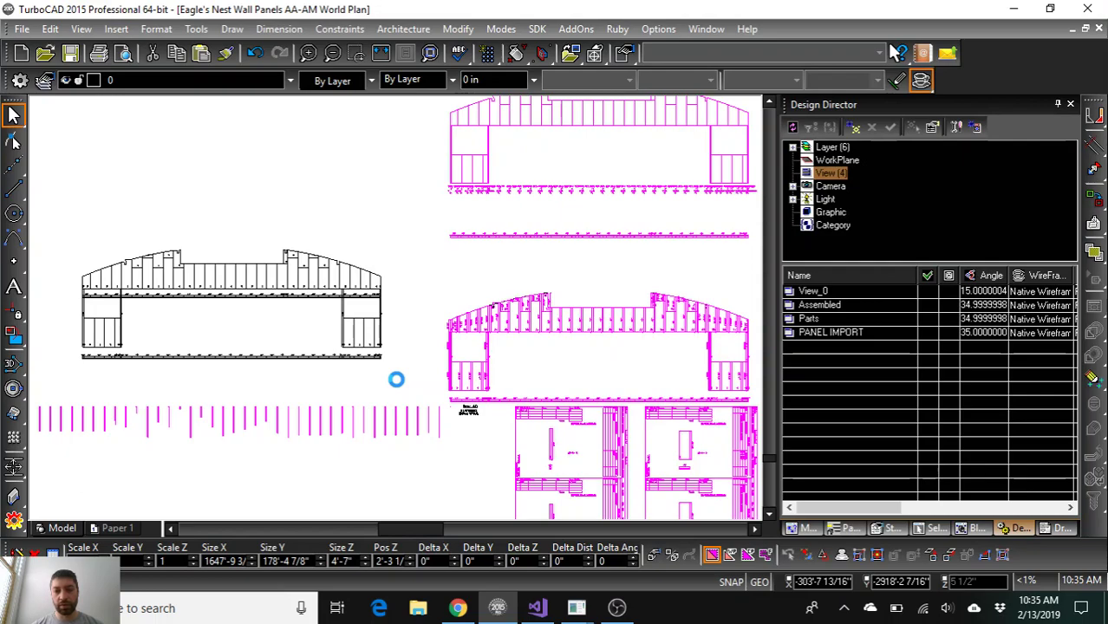
pyautogui.press('Delete')
# Step: Move the updated panel group by the lower outer corner of its right end panel onto the matching corner of the Wall AD outline
pyautogui.moveTo(397, 380)
pyautogui.mouseDown()
pyautogui.moveTo(168, 285)
pyautogui.moveTo(75, 224)
pyautogui.mouseUp()
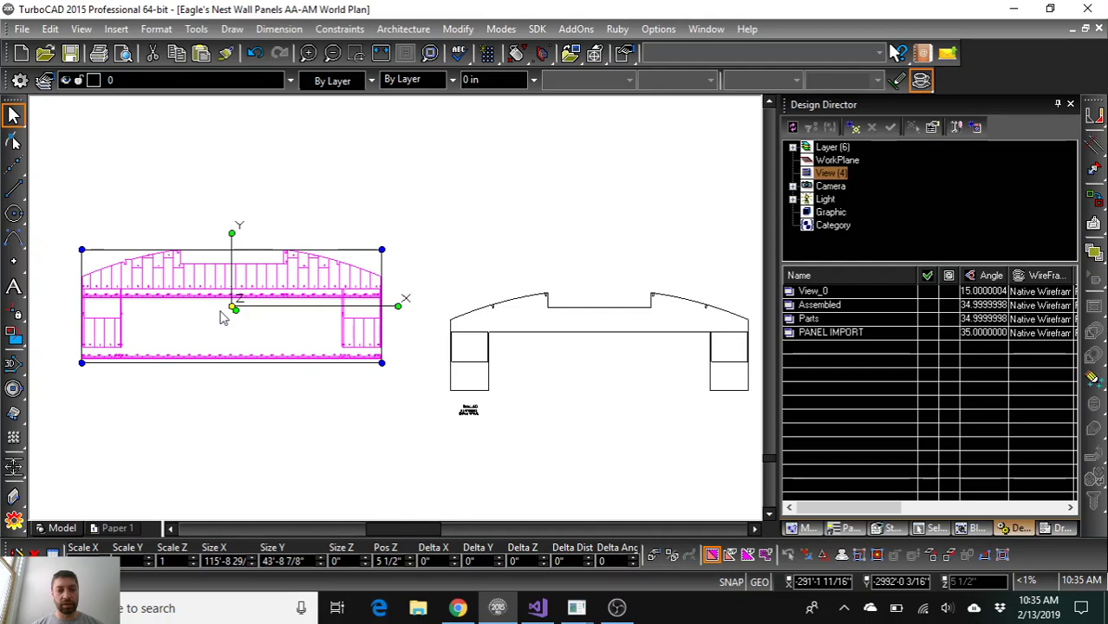
pyautogui.click(232, 307)
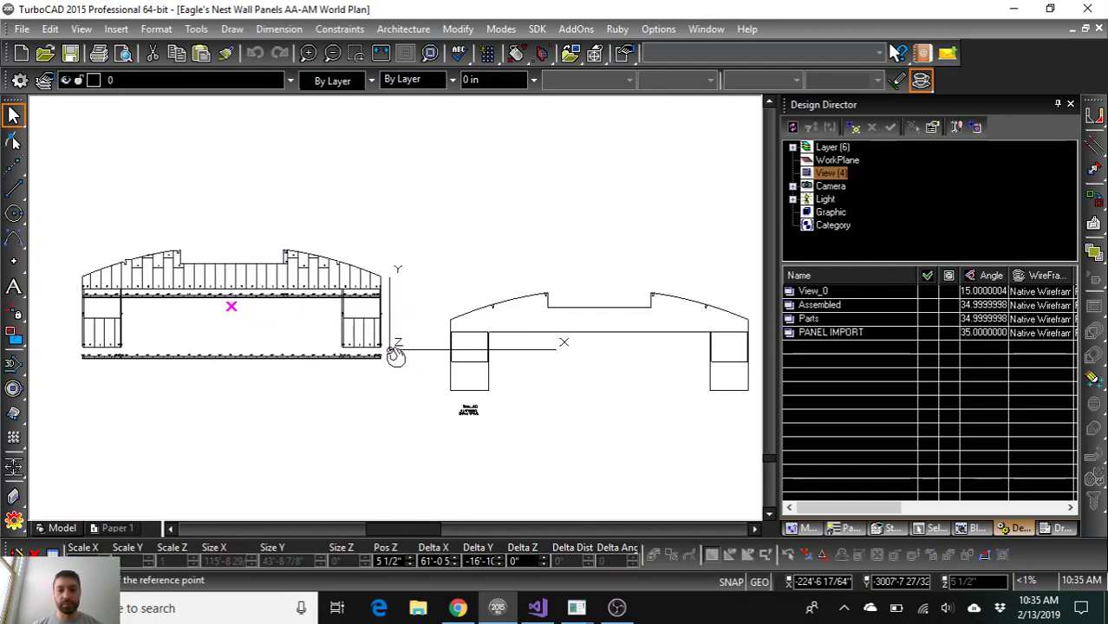
pyautogui.scroll(3, 400, 329)
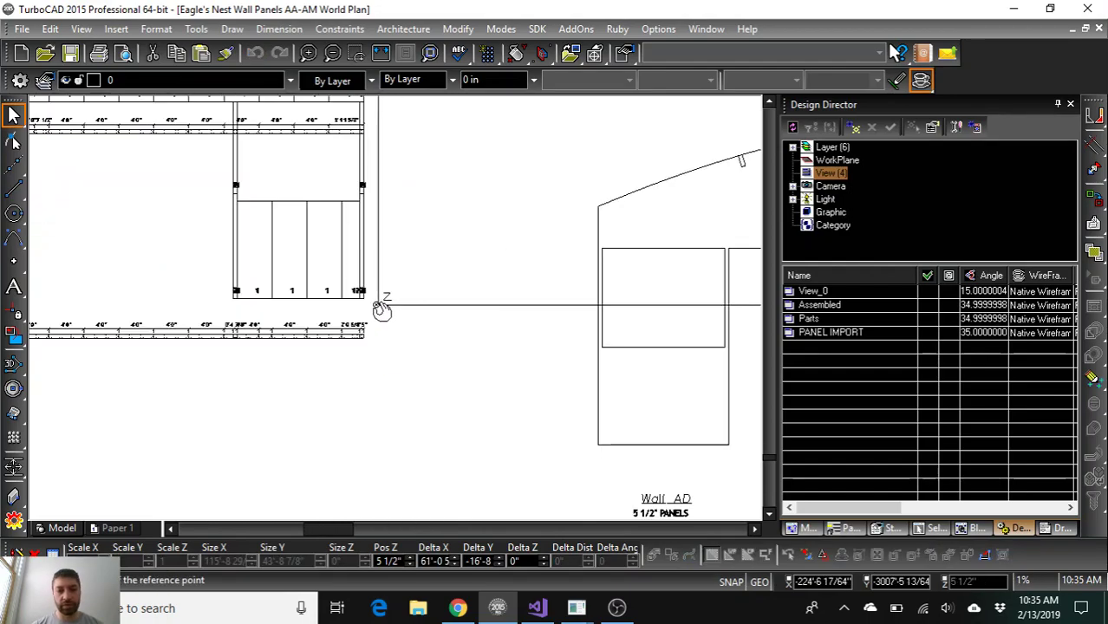
pyautogui.click(364, 294)
pyautogui.moveTo(364, 295); pyautogui.dragTo(433, 327)
pyautogui.press('Right')
pyautogui.press('Right')
pyautogui.press('Right')
pyautogui.press('Right')
pyautogui.press('Right')
pyautogui.press('Right')
pyautogui.press('Right')
pyautogui.press('Right')
pyautogui.press('Right')
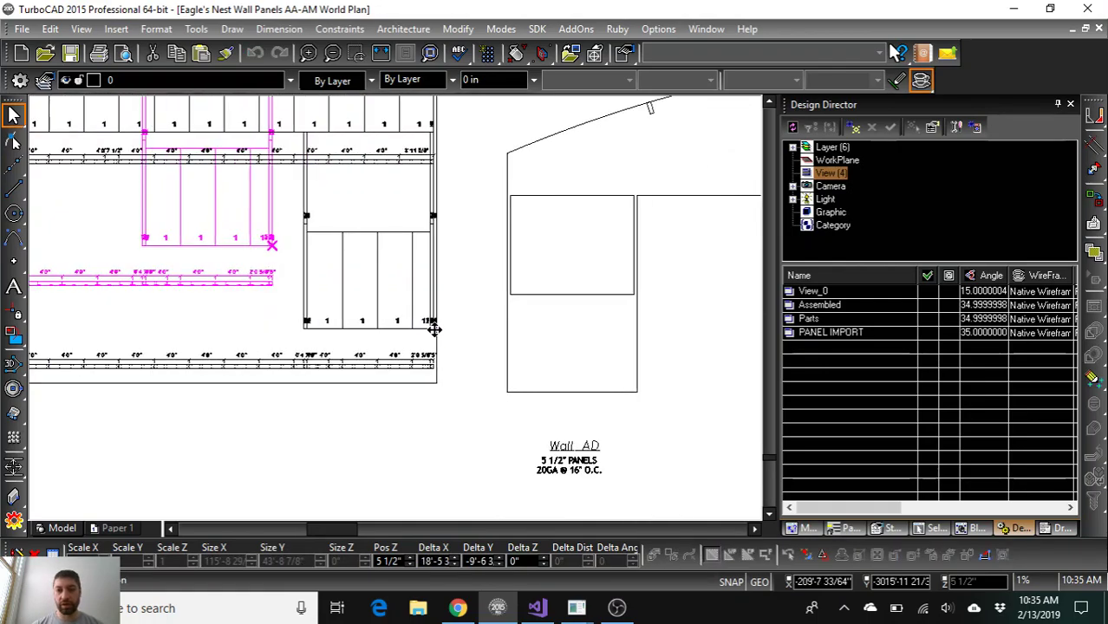
pyautogui.press('Right')
pyautogui.press('Right')
pyautogui.press('Right')
pyautogui.press('Right')
pyautogui.moveTo(434, 329); pyautogui.dragTo(590, 386)
pyautogui.click(589, 387)
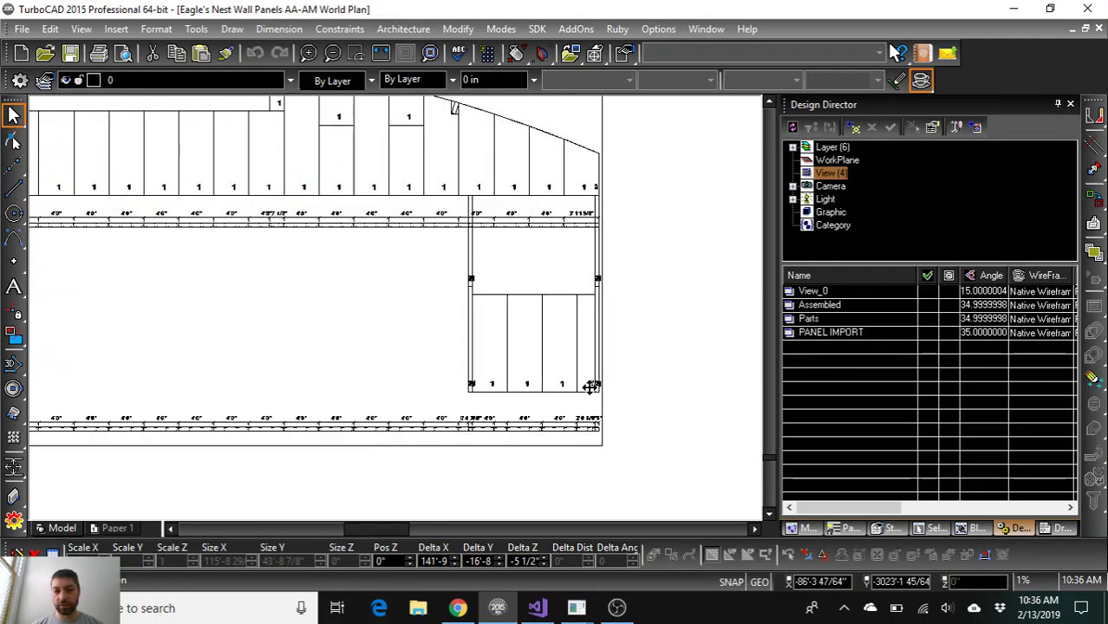
pyautogui.click(662, 349)
pyautogui.scroll(-2, 665, 355)
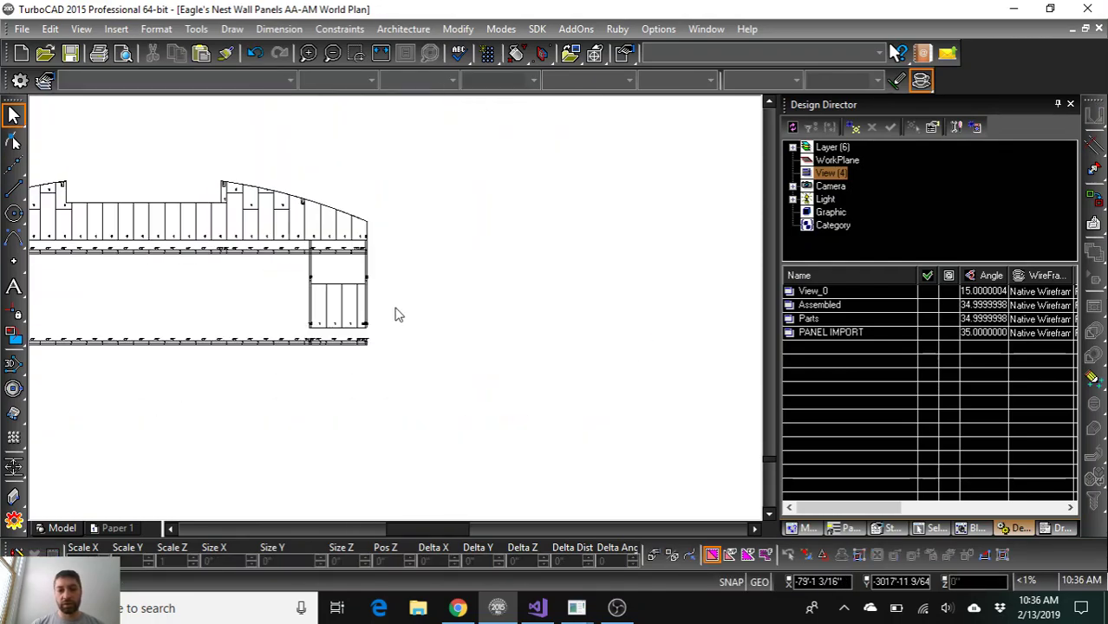
pyautogui.press('Left')
pyautogui.press('Left')
pyautogui.press('Left')
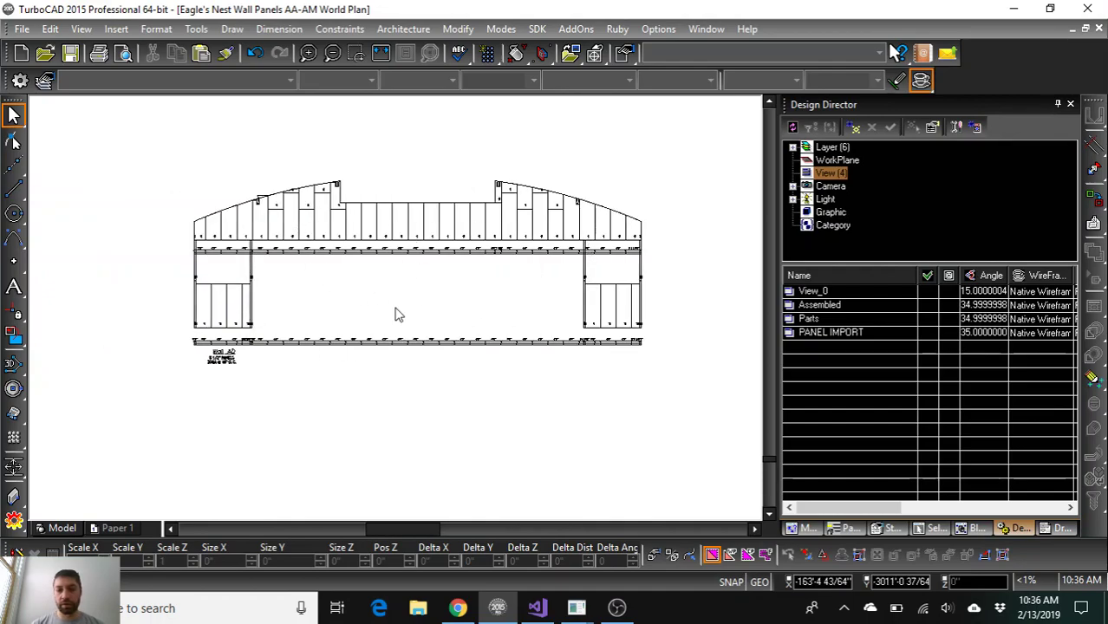
# Step: Select the original Wall AE panel group and update it with TS - Panel - ATD - SD.ppm in the ThermaSteel PDU form
pyautogui.scroll(-1, 341, 281)
pyautogui.press('Down')
pyautogui.press('Down')
pyautogui.press('Down')
pyautogui.press('Down')
pyautogui.press('Down')
pyautogui.press('Down')
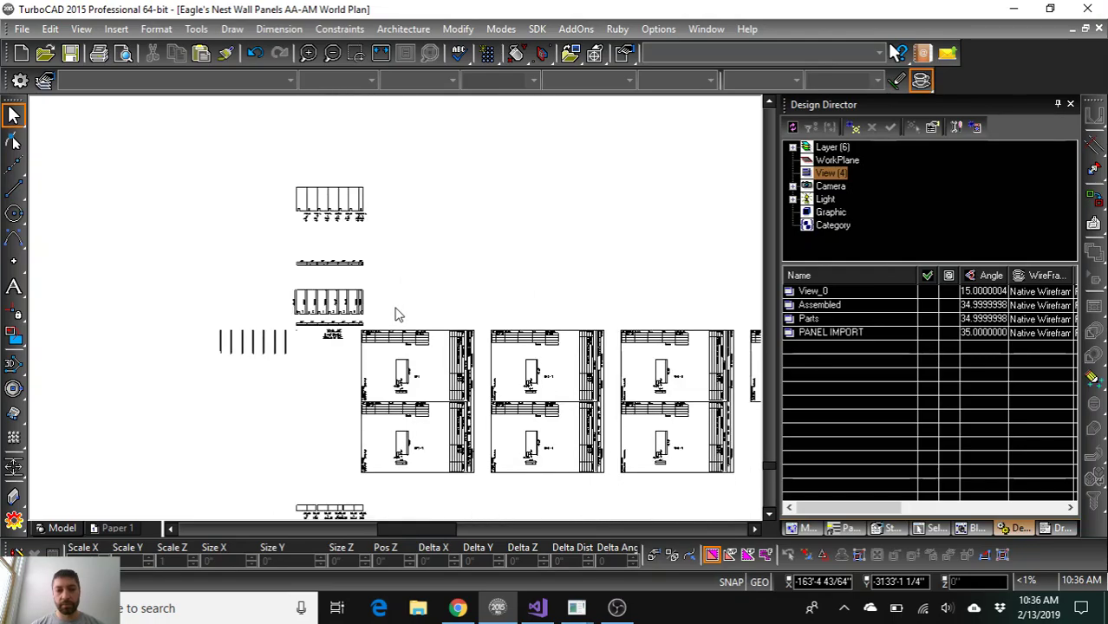
pyautogui.scroll(1, 397, 315)
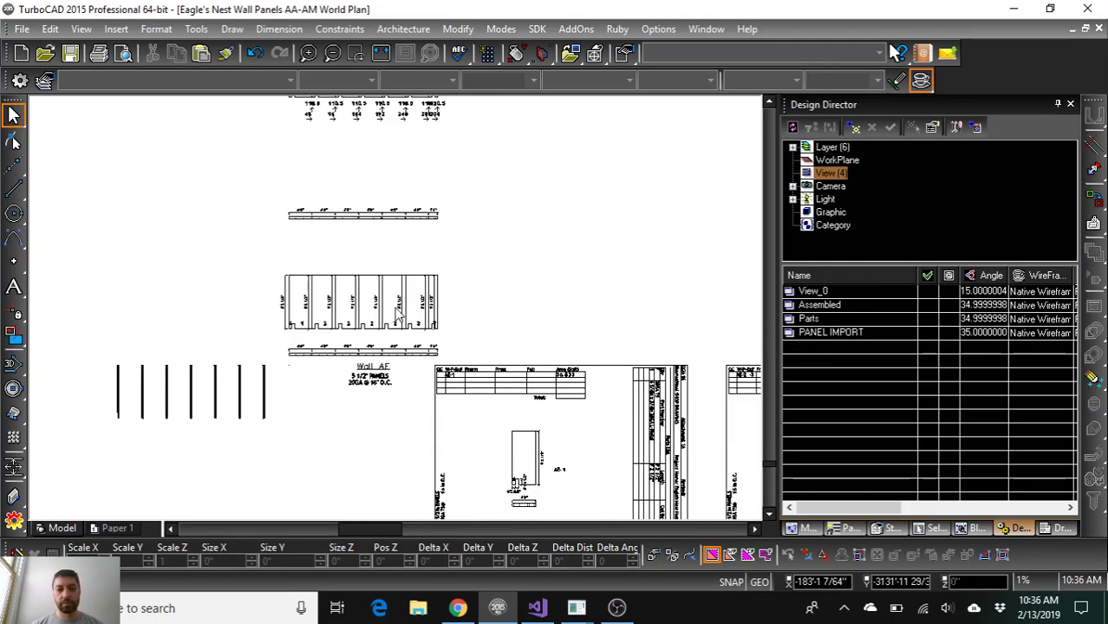
pyautogui.moveTo(452, 337); pyautogui.dragTo(247, 271)
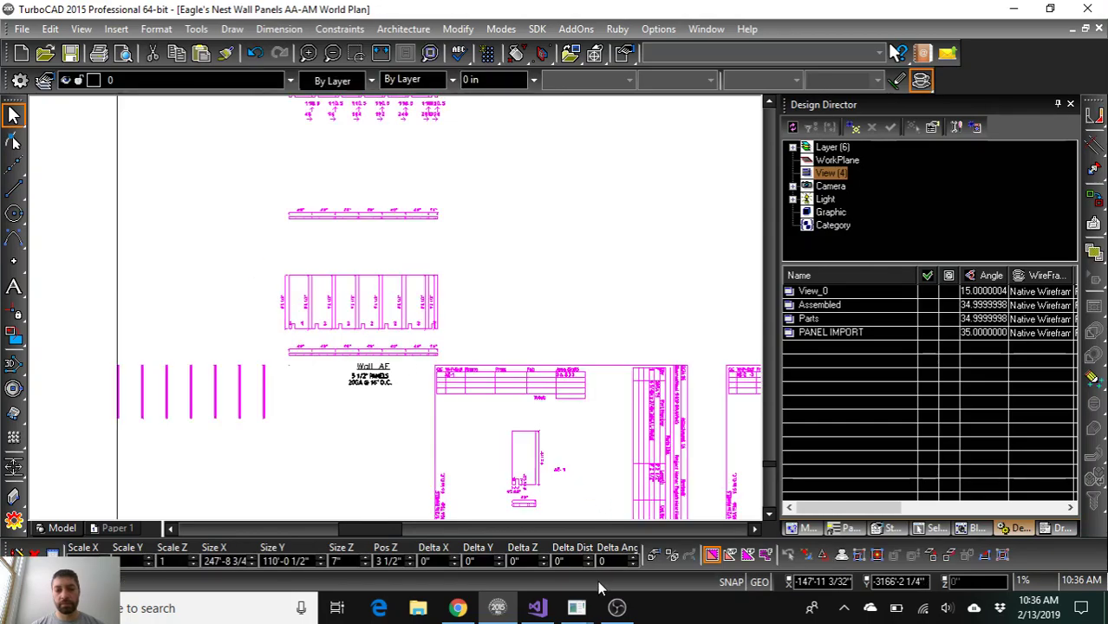
pyautogui.moveTo(579, 607)
pyautogui.click(664, 530)
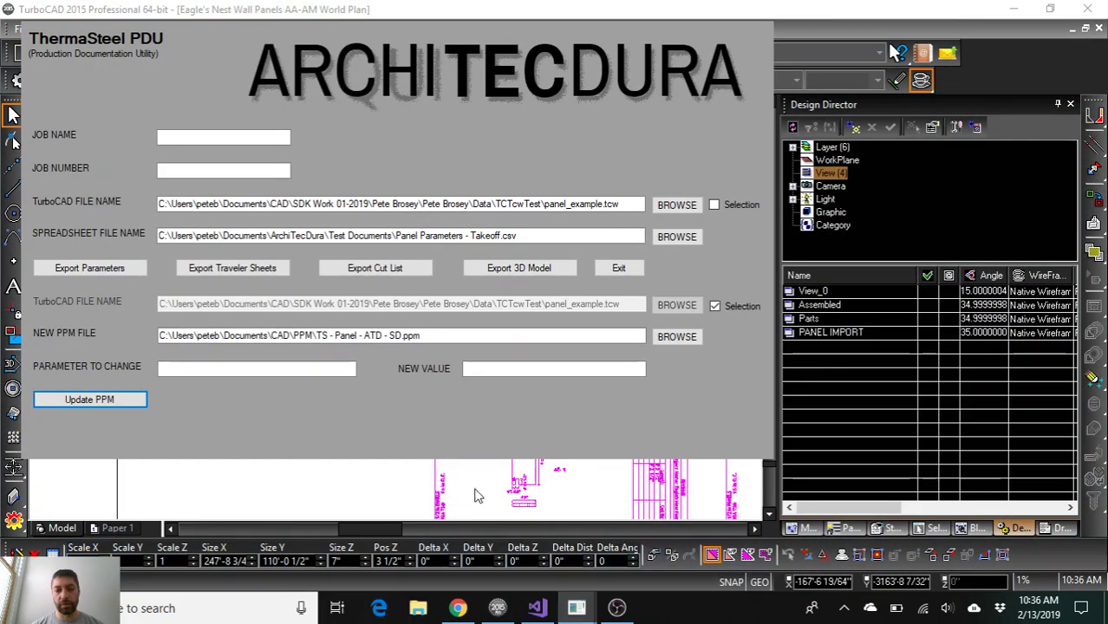
pyautogui.click(123, 399)
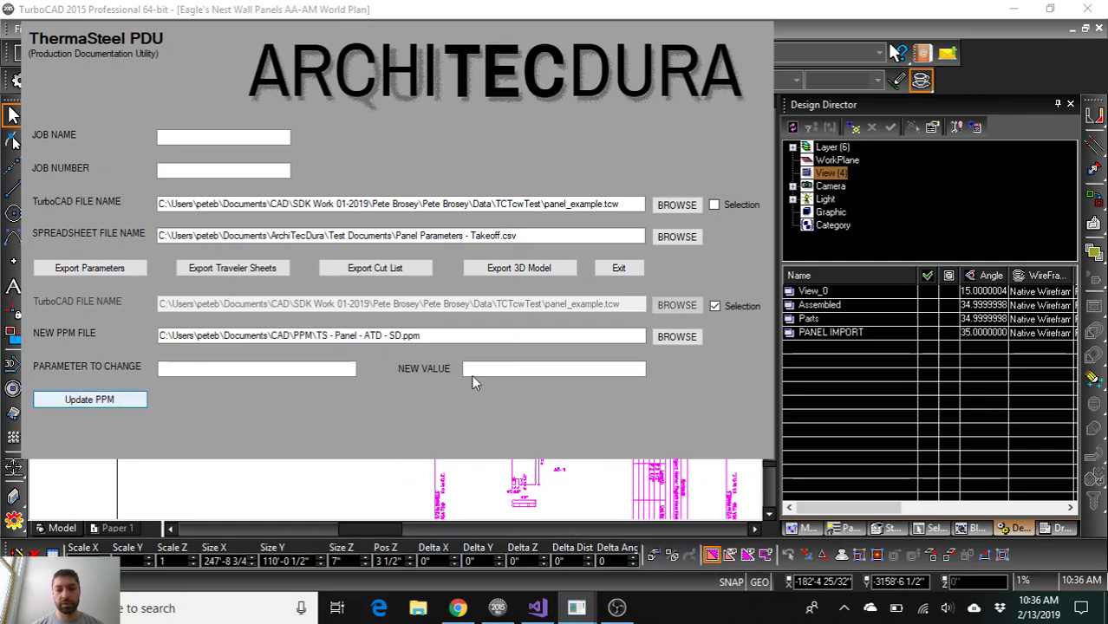
# Step: Return to TurboCAD's PANEL IMPORT view and move the updated panel group to the blank area beside the original Wall AE elevation
pyautogui.doubleClick(816, 335)
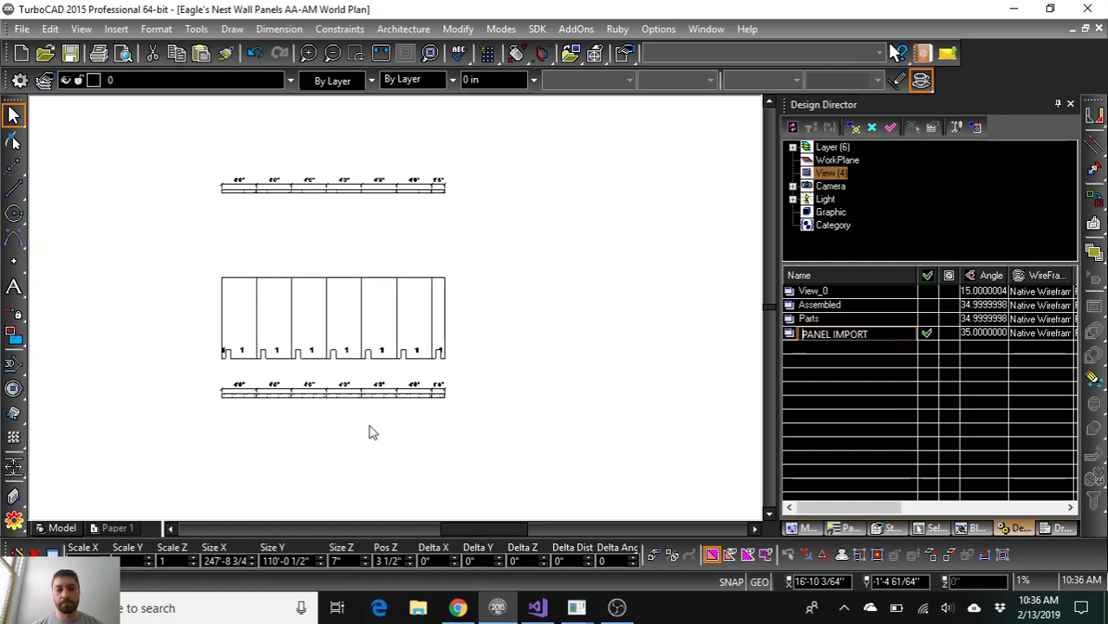
pyautogui.moveTo(472, 429); pyautogui.dragTo(200, 267)
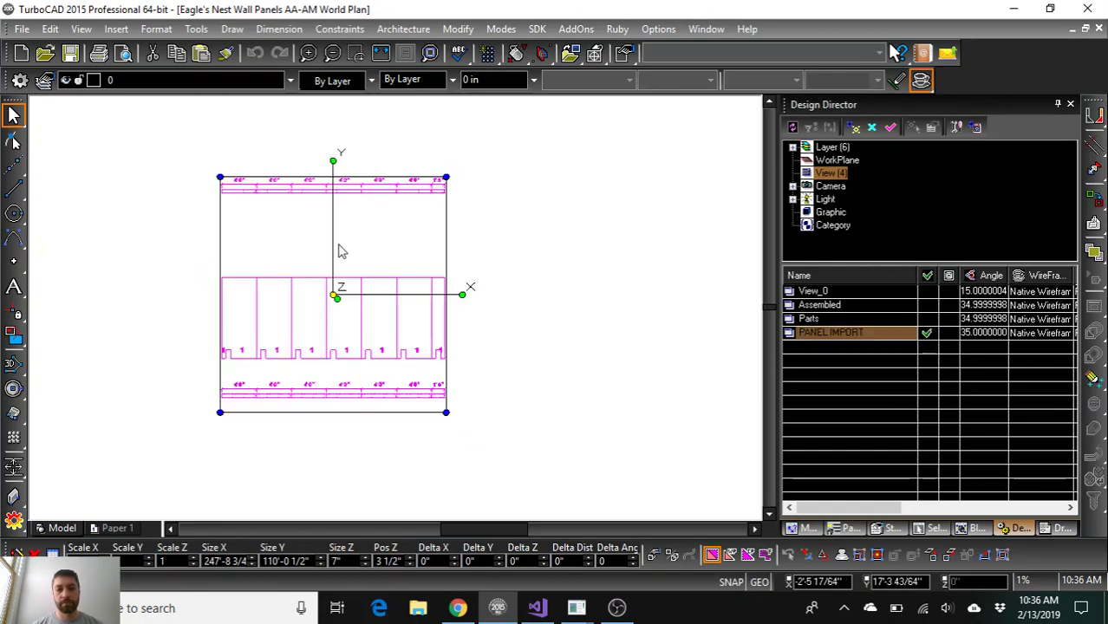
pyautogui.click(334, 297)
pyautogui.click(594, 53)
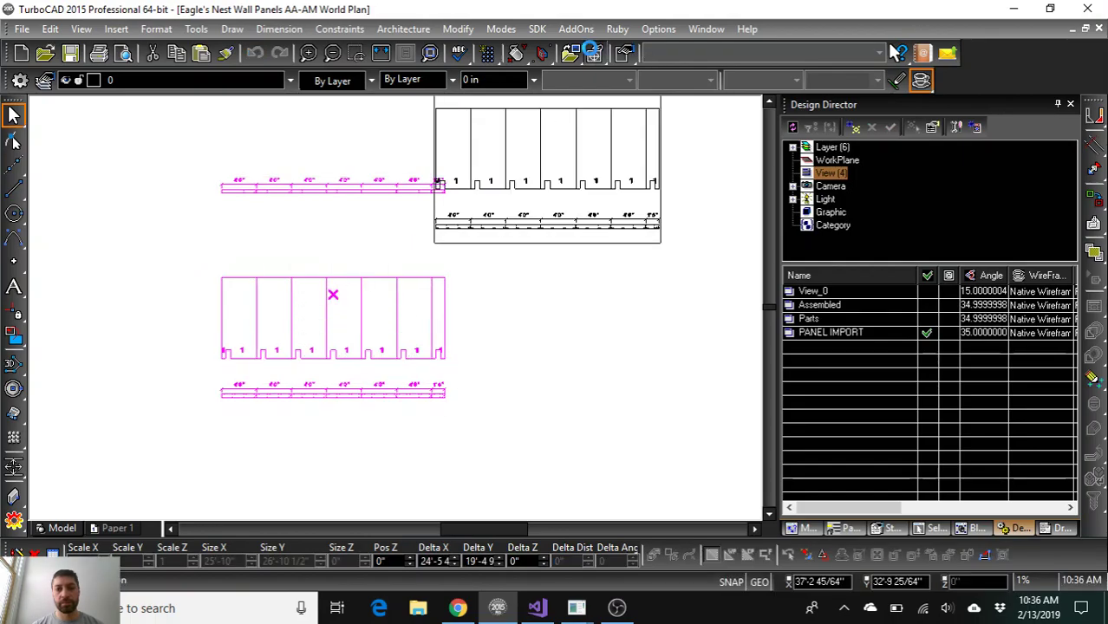
pyautogui.click(198, 276)
# Step: Delete the original Wall AE panels with their layouts and detail sheets, and move the updated group into their place above the Wall AE notes
pyautogui.moveTo(444, 355); pyautogui.dragTo(296, 345)
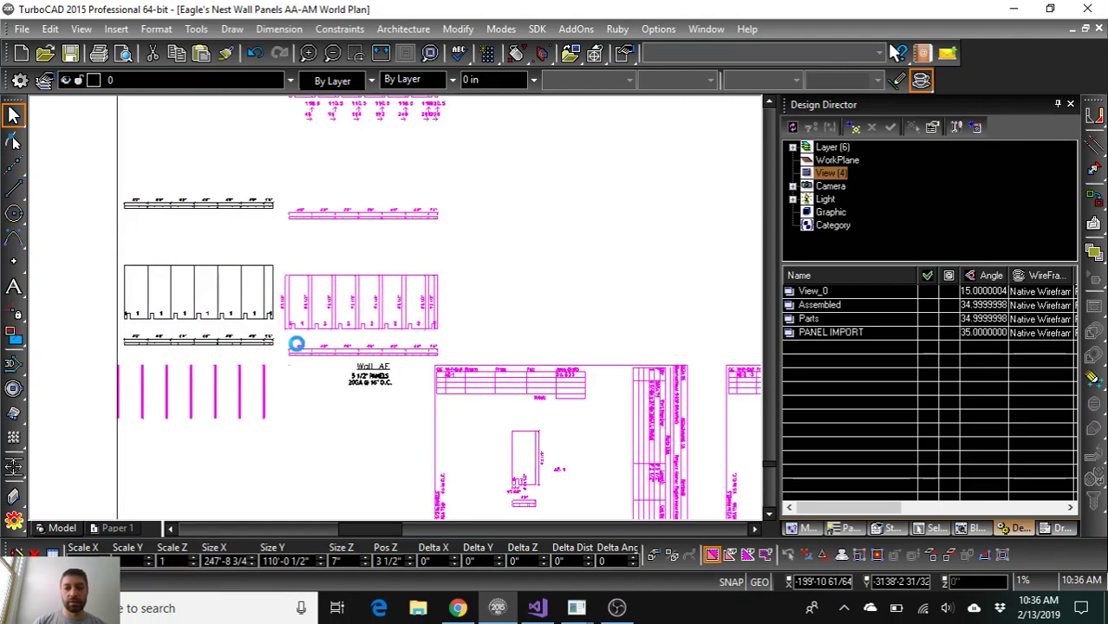
pyautogui.press('Delete')
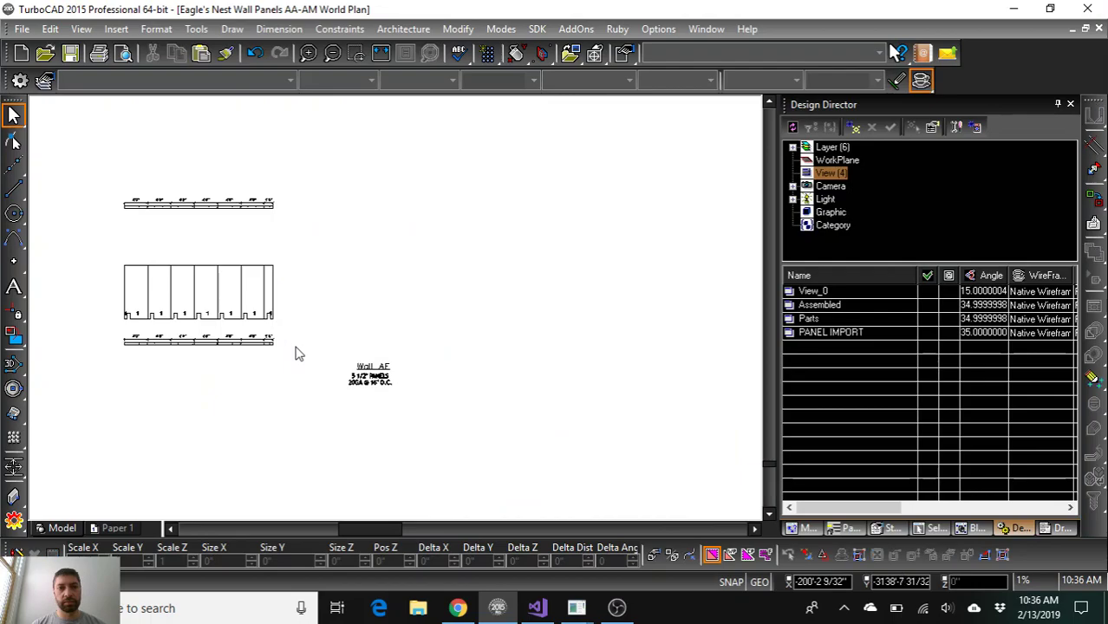
pyautogui.moveTo(283, 351); pyautogui.dragTo(102, 260)
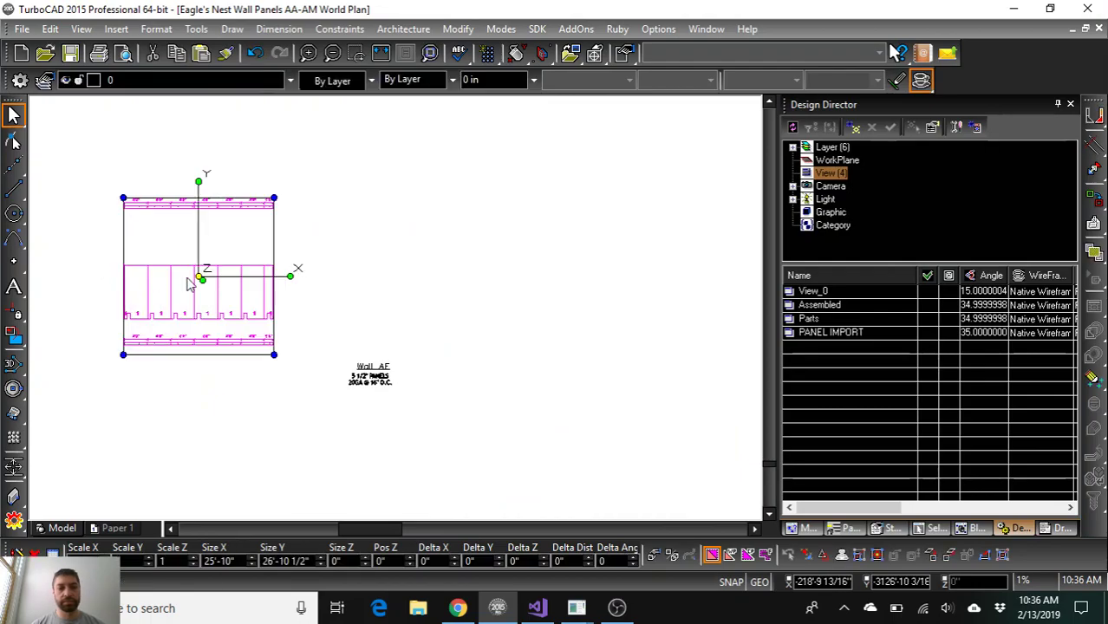
pyautogui.moveTo(199, 277); pyautogui.dragTo(369, 289)
pyautogui.click(221, 331)
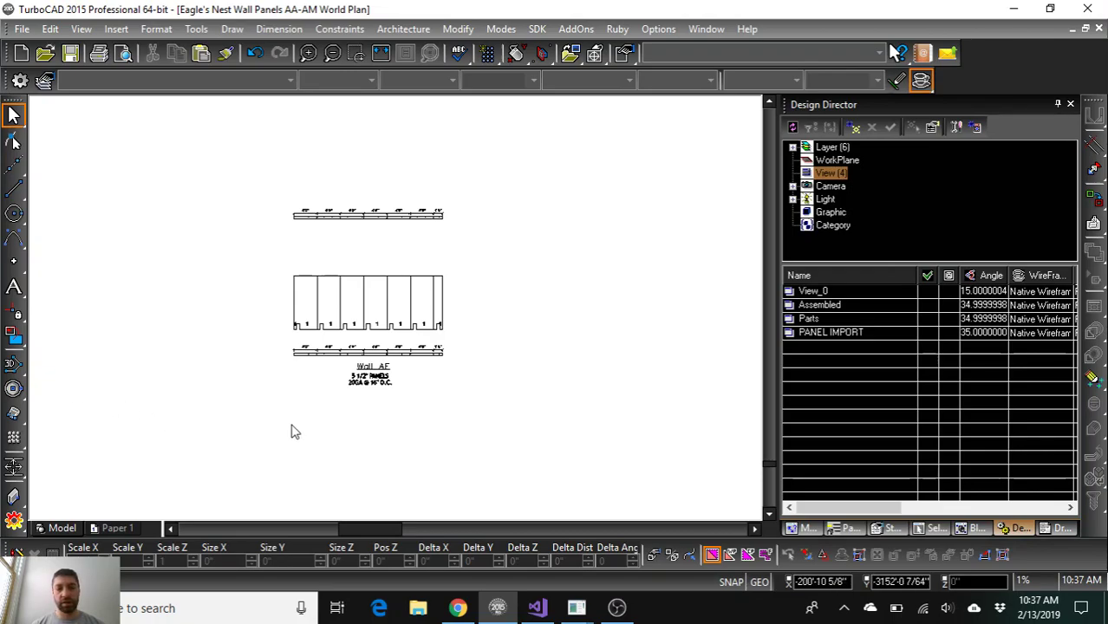
# Step: Review the PPM update settings in the ThermaSteel PDU form and return to the TurboCAD drawing
pyautogui.moveTo(576, 606)
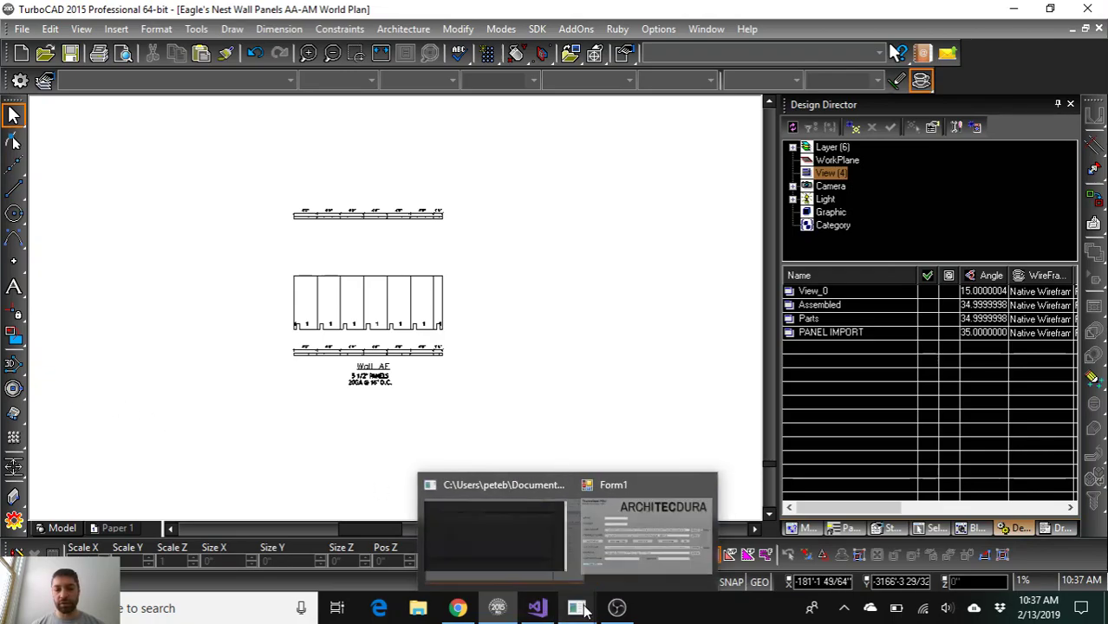
pyautogui.click(616, 550)
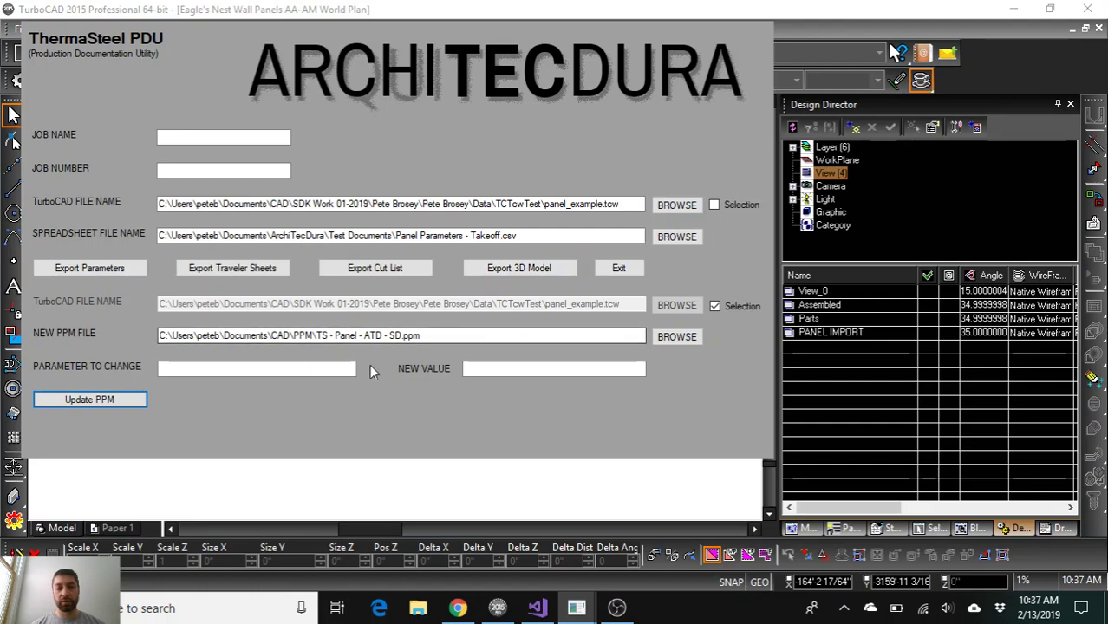
pyautogui.click(477, 485)
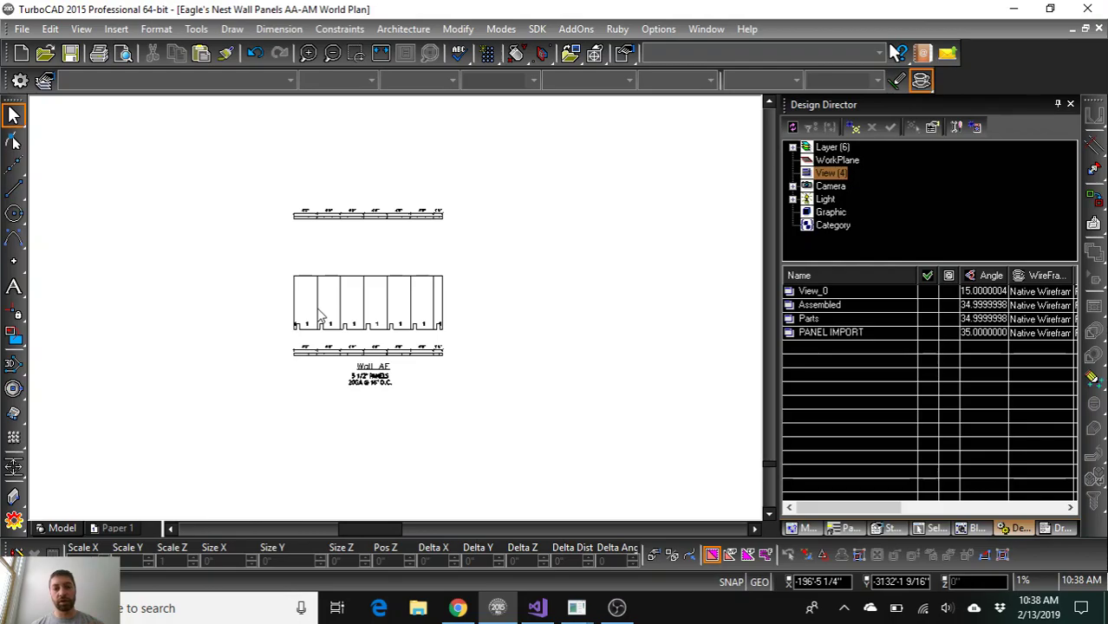
# Step: Select the original Wall AF panel group together with its part layouts and detail sheets
pyautogui.scroll(-5, 320, 317)
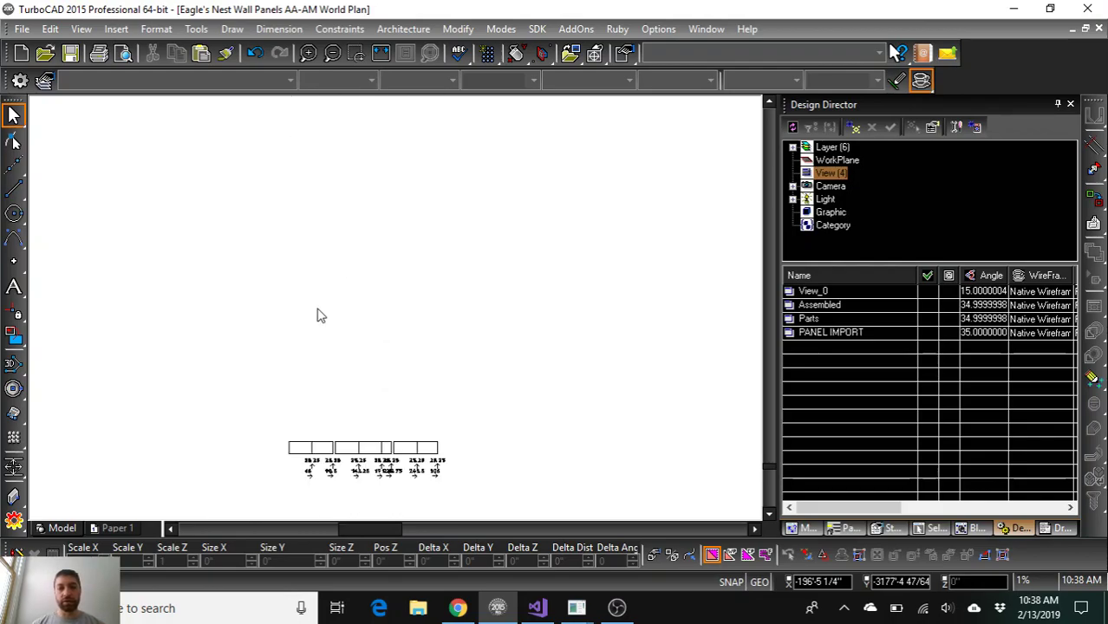
pyautogui.scroll(-5, 320, 314)
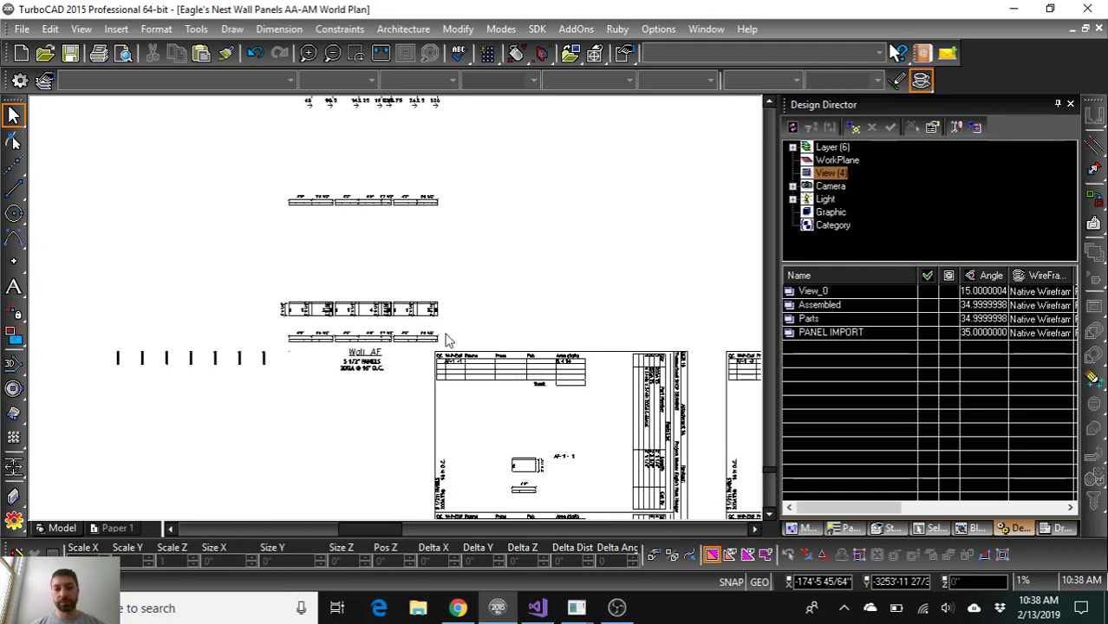
pyautogui.moveTo(446, 344); pyautogui.dragTo(290, 306)
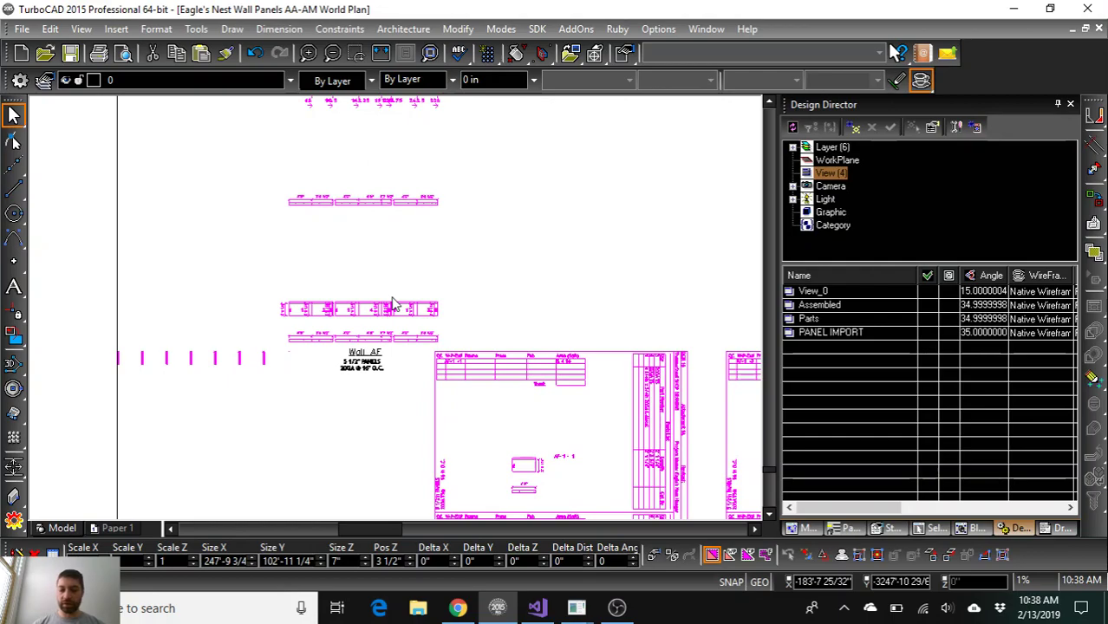
# Step: Examine the selected Wall AF detail sheets, loose parts, elevation and part layouts across the whole group
pyautogui.scroll(5, 392, 303)
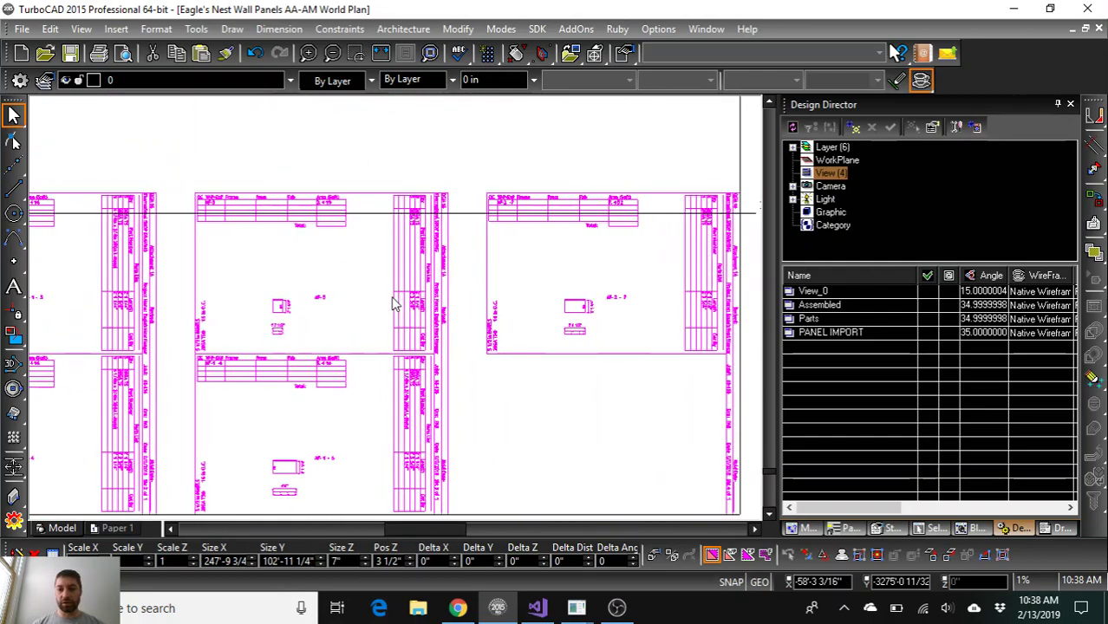
pyautogui.press('Right')
pyautogui.press('Right')
pyautogui.press('Right')
pyautogui.press('Left')
pyautogui.press('Left')
pyautogui.press('Left')
pyautogui.press('Left')
pyautogui.press('Left')
pyautogui.press('Left')
pyautogui.press('Left')
pyautogui.press('Left')
pyautogui.press('Left')
pyautogui.press('Left')
pyautogui.press('Left')
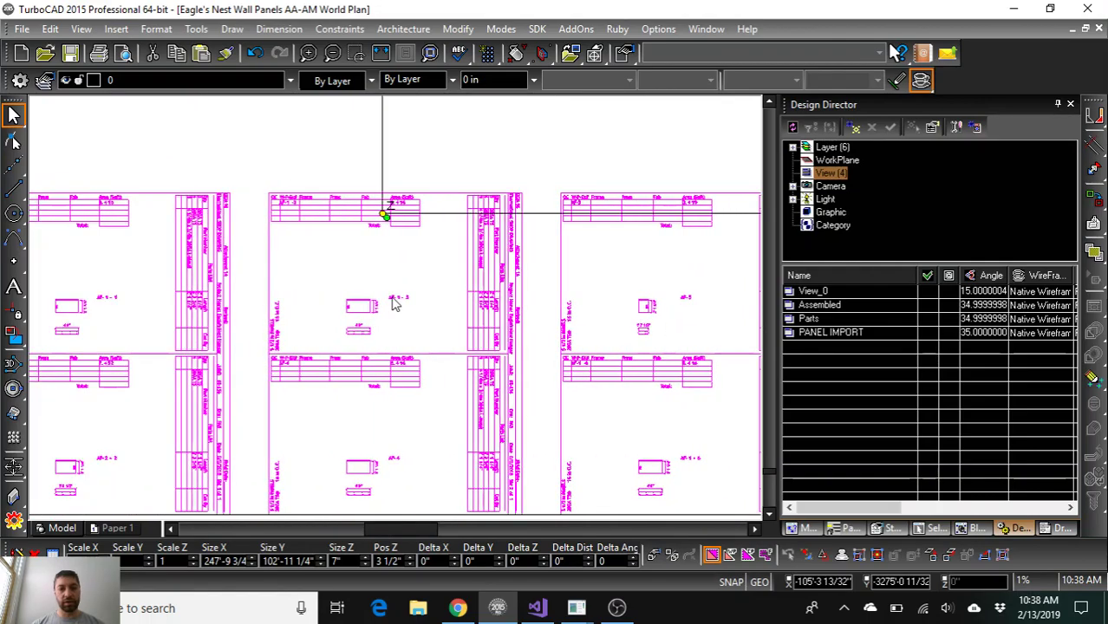
pyautogui.press('Left')
pyautogui.press('Left')
pyautogui.press('Left')
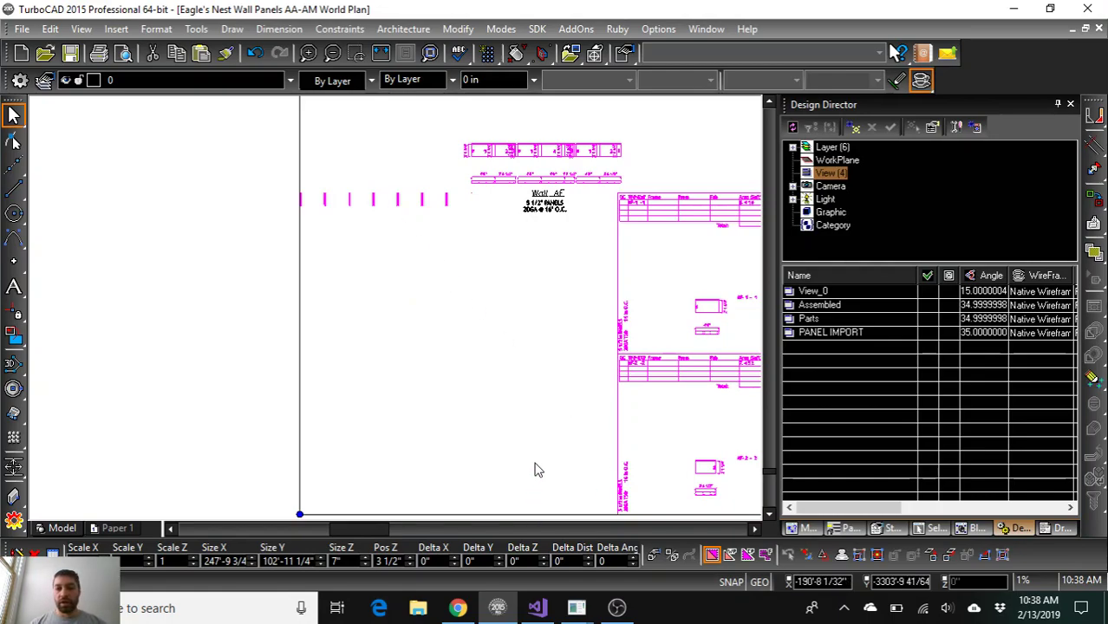
pyautogui.press('Up')
pyautogui.press('Up')
pyautogui.press('Up')
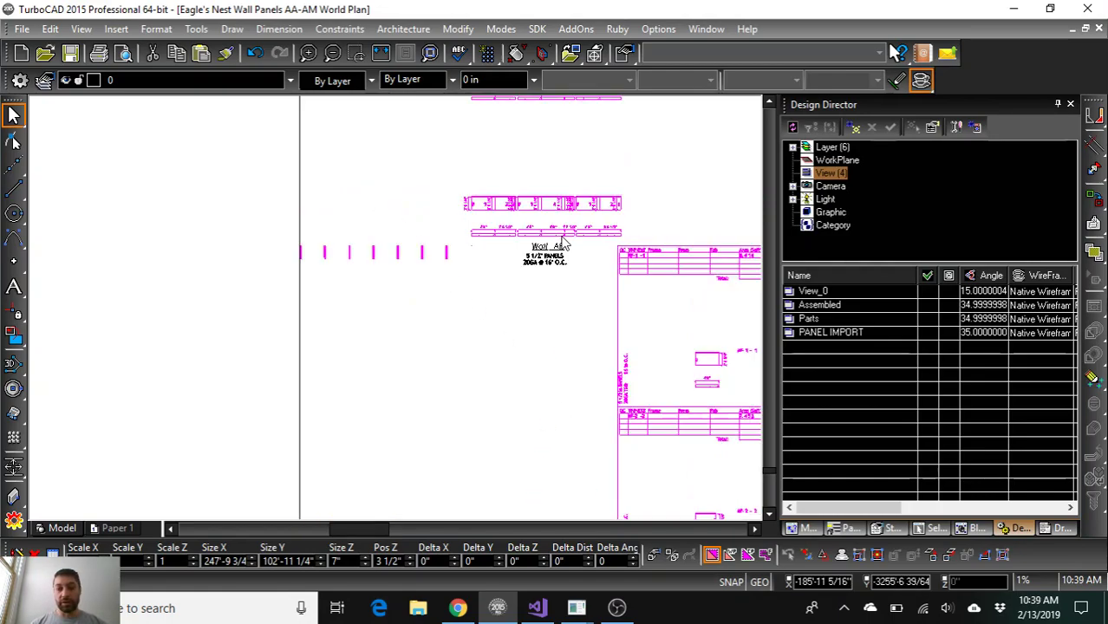
pyautogui.press('Right')
pyautogui.press('Up')
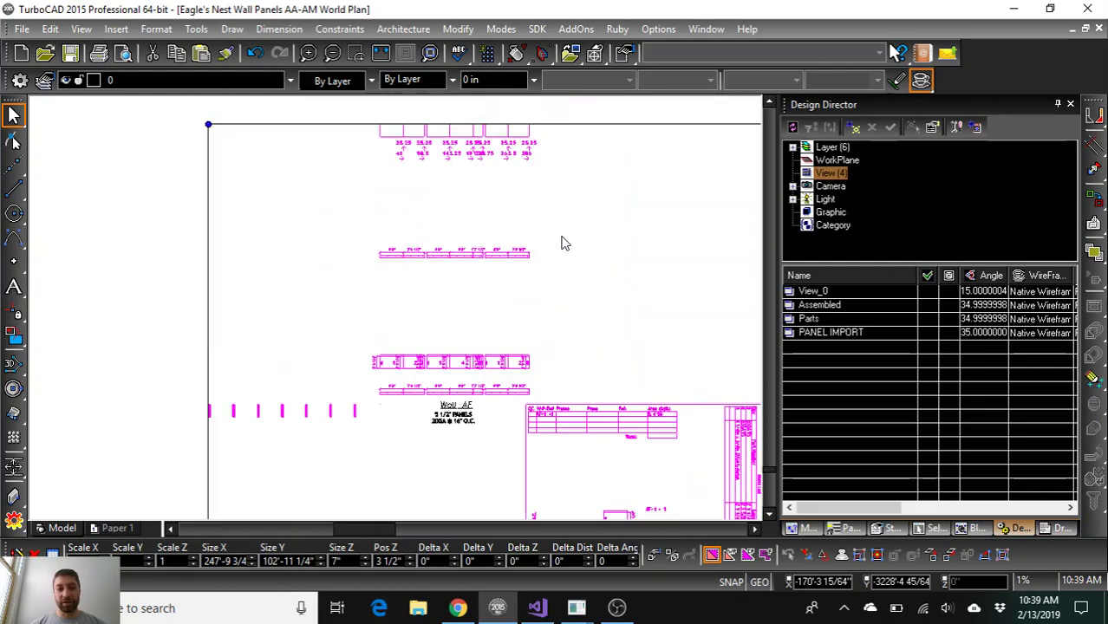